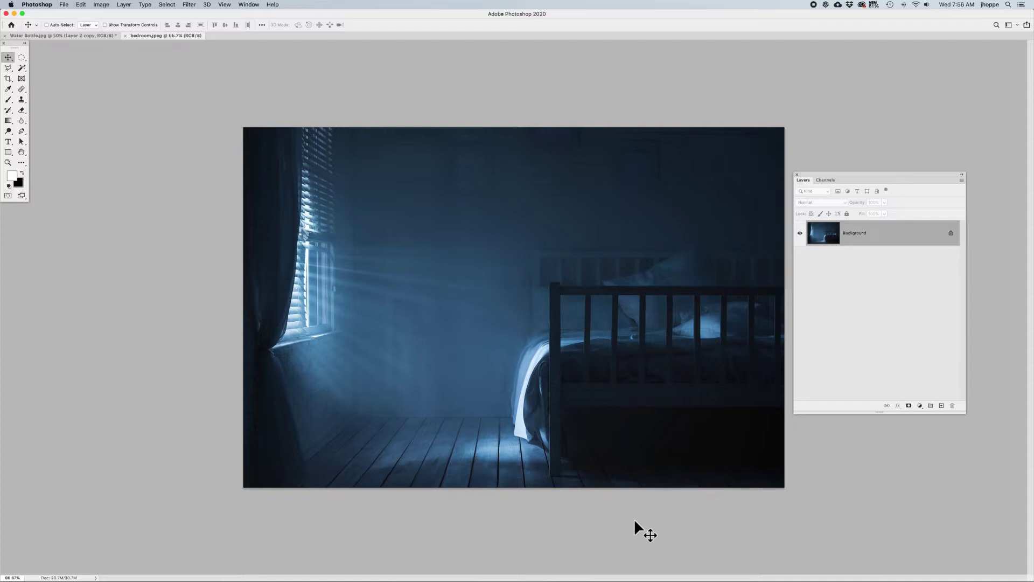
Add a new empty Layer 1 above the Background of the bedroom photo
{"action": "left_click", "coordinate": [941, 406]}
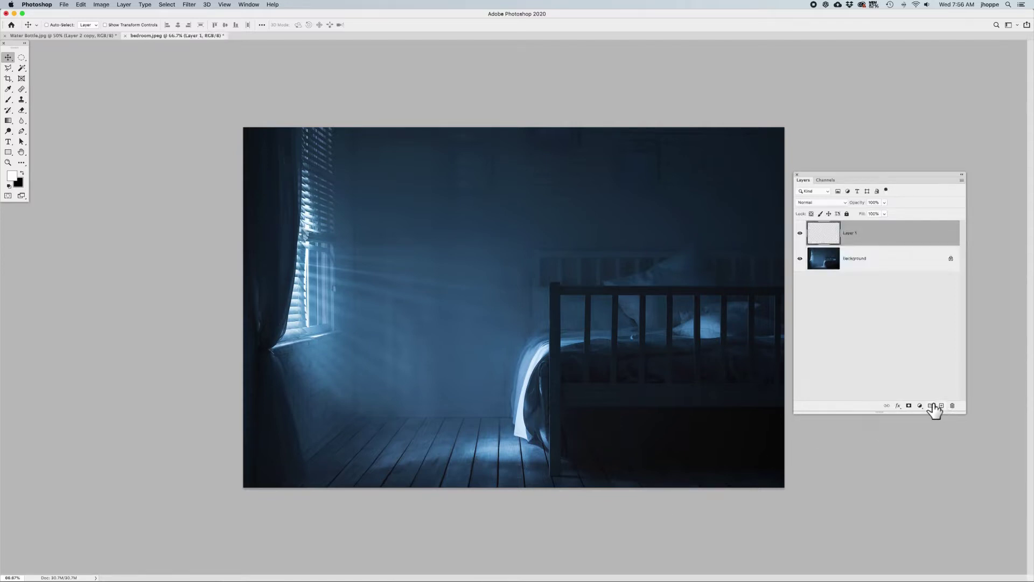
Fill a circular selection near the image centre with black on Layer 1, then deselect
{"action": "key", "text": "l"}
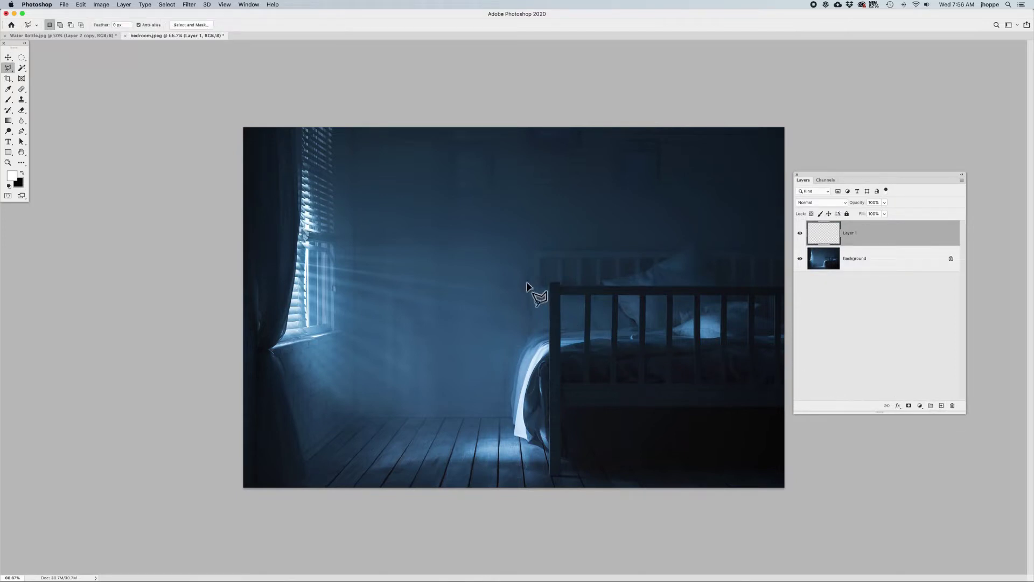
{"action": "key", "text": "m"}
{"action": "left_click_drag", "start_coordinate": [503, 289], "coordinate": [617, 379]}
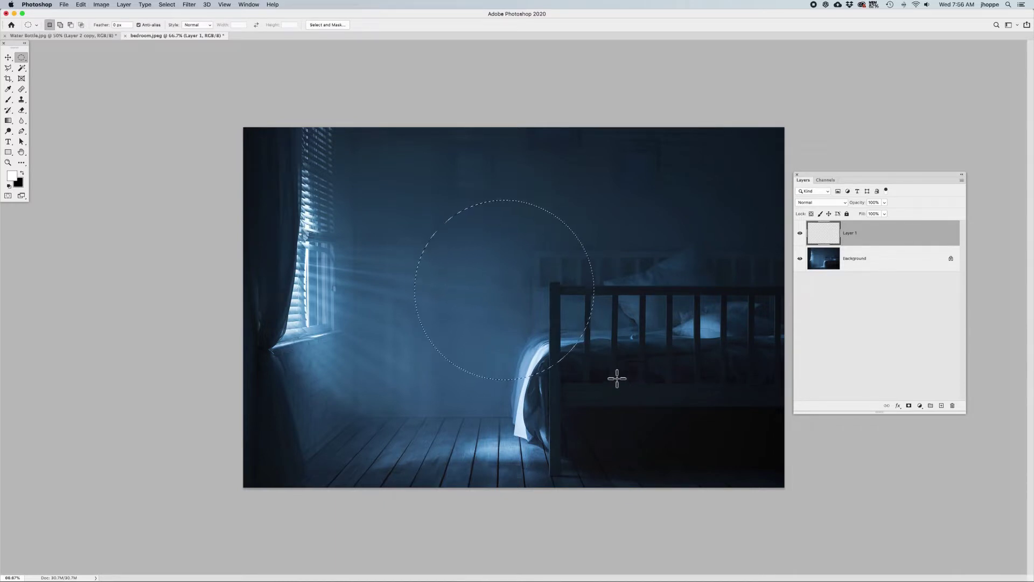
{"action": "key", "text": "x"}
{"action": "key", "text": "alt+BackSpace"}
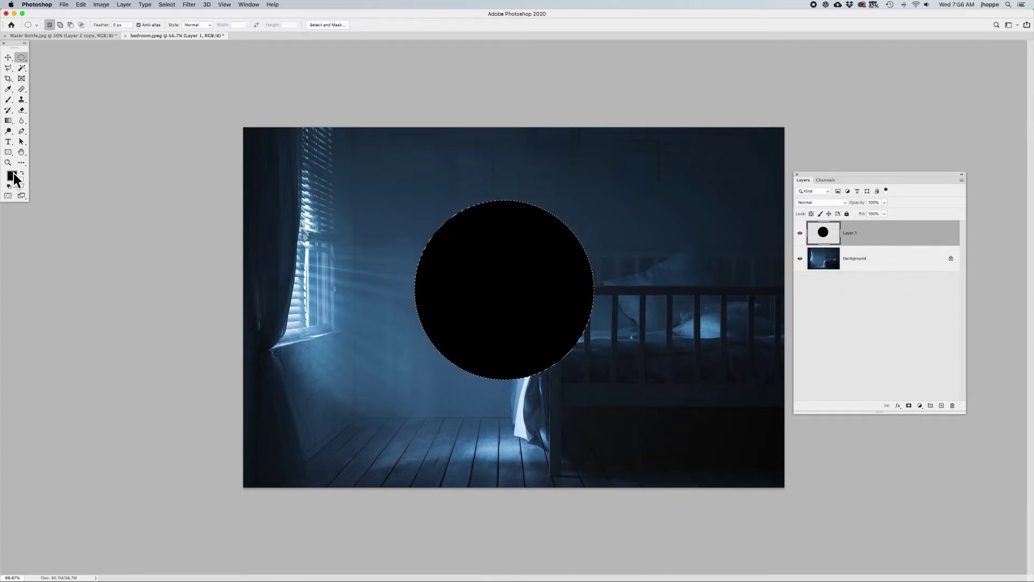
{"action": "left_click", "coordinate": [503, 237]}
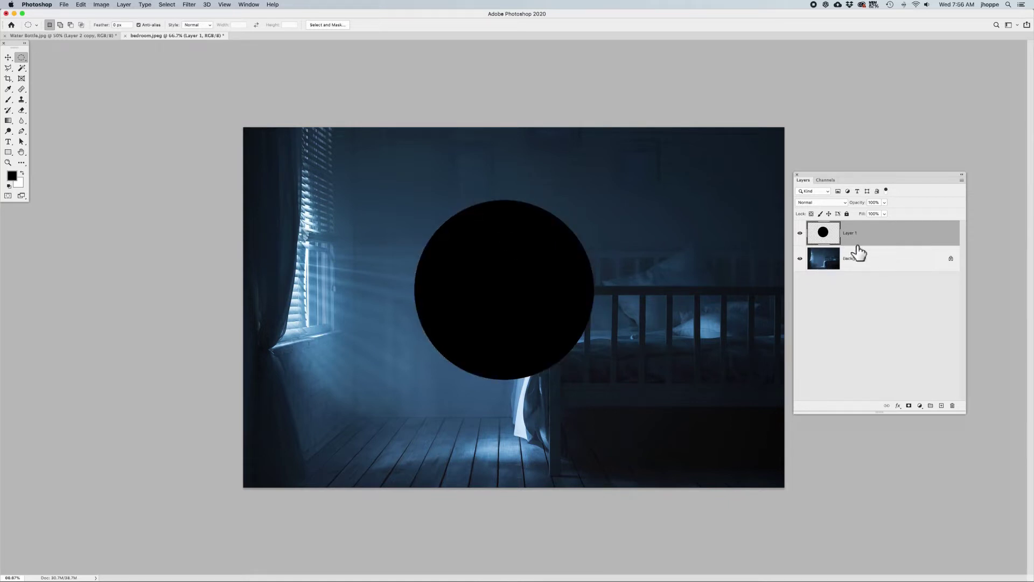
{"action": "left_click", "coordinate": [890, 269]}
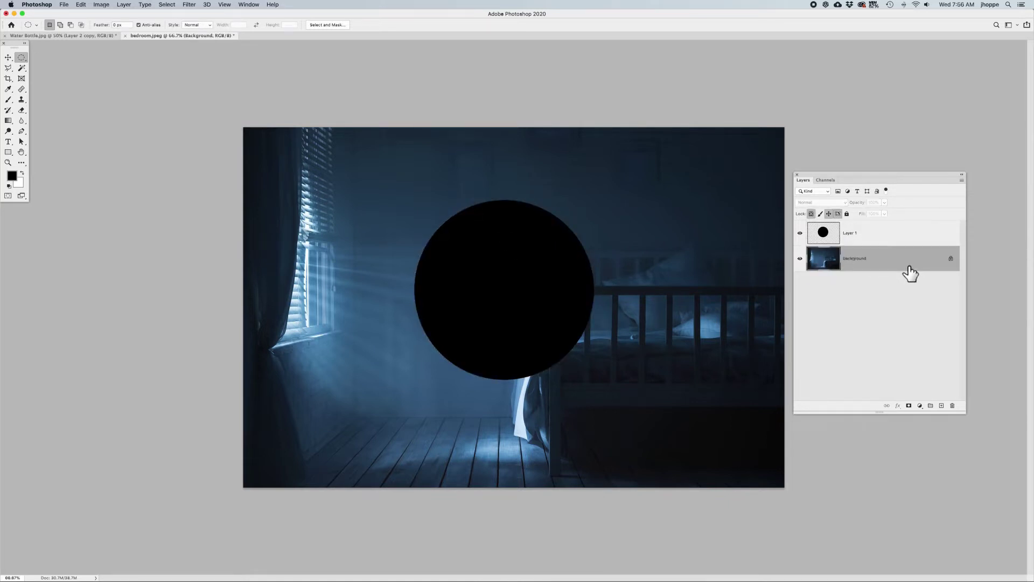
Duplicate the Background, move the copy above Layer 1, and spherize it at Amount 100
{"action": "key", "text": "super+j"}
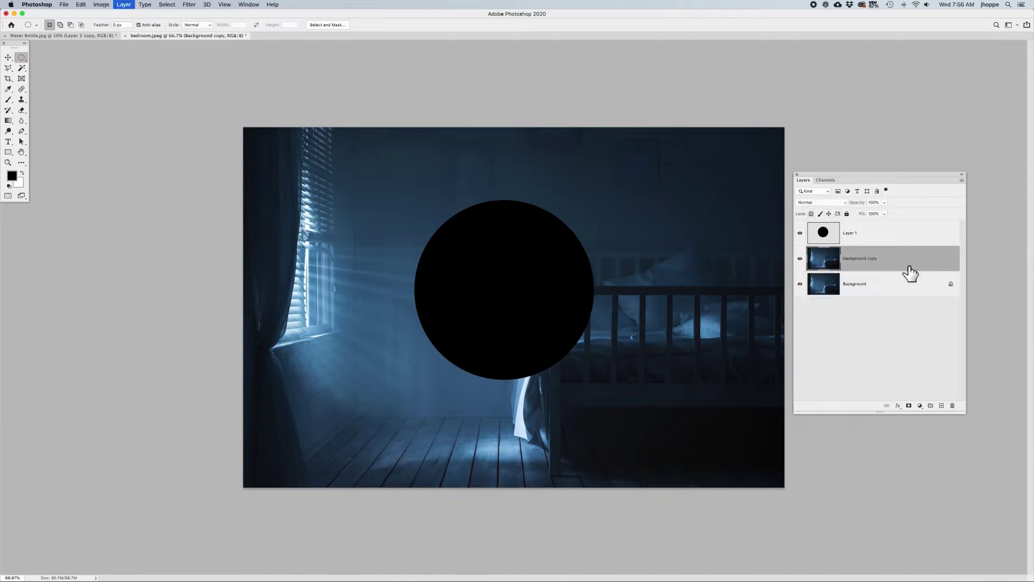
{"action": "left_click_drag", "start_coordinate": [911, 274], "coordinate": [900, 230]}
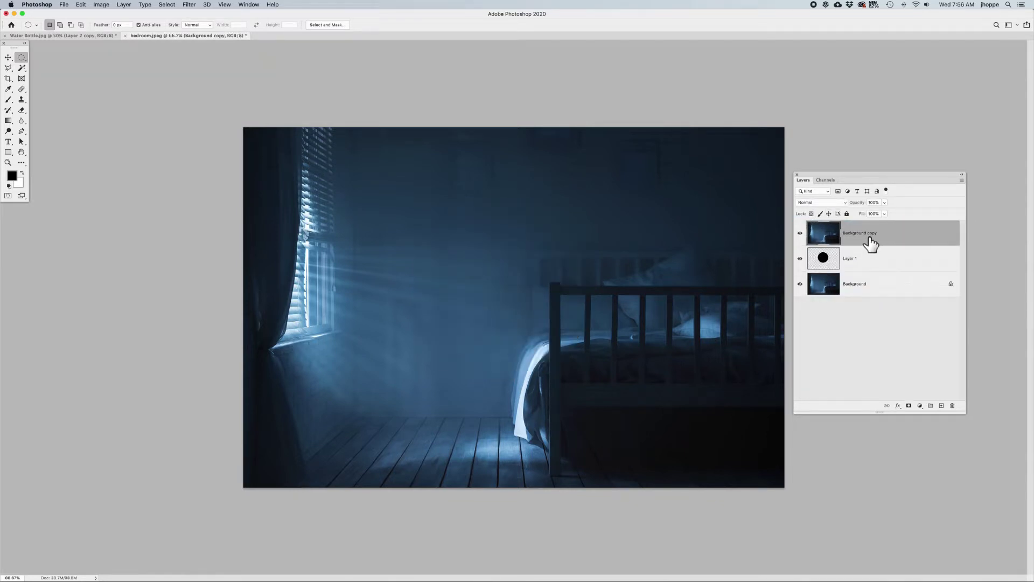
{"action": "left_click", "coordinate": [190, 5]}
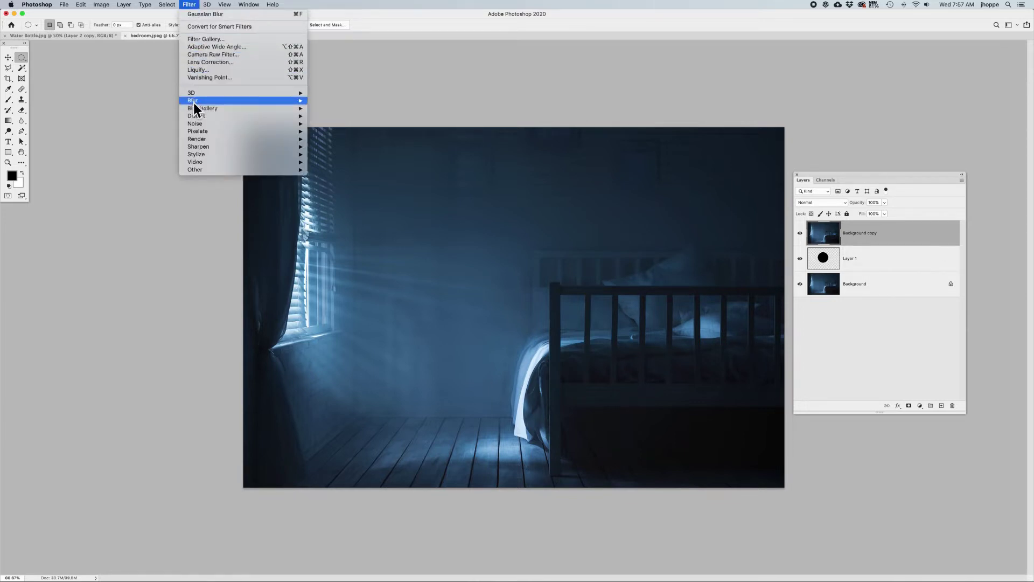
{"action": "mouse_move", "coordinate": [195, 115]}
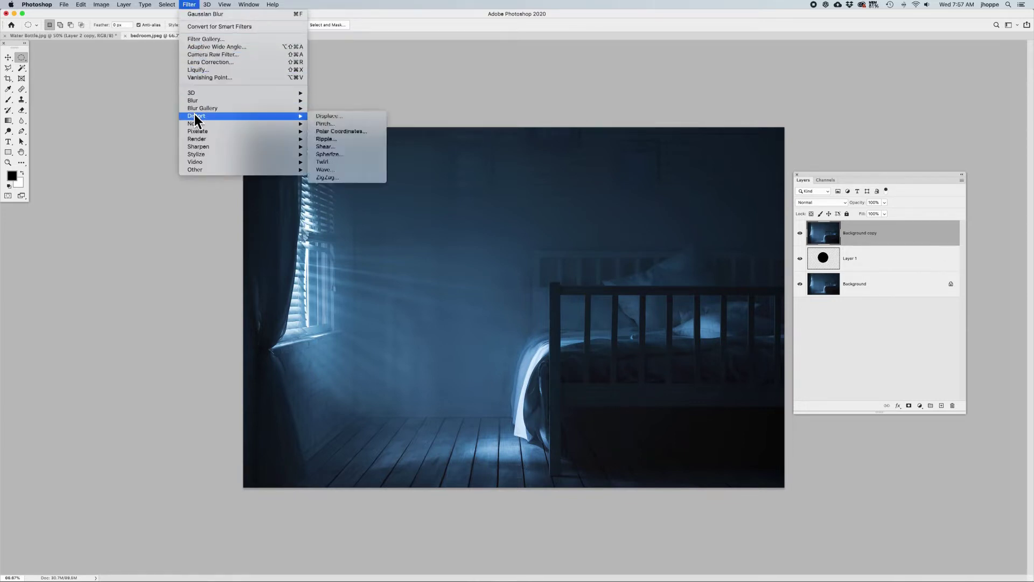
{"action": "left_click", "coordinate": [322, 154]}
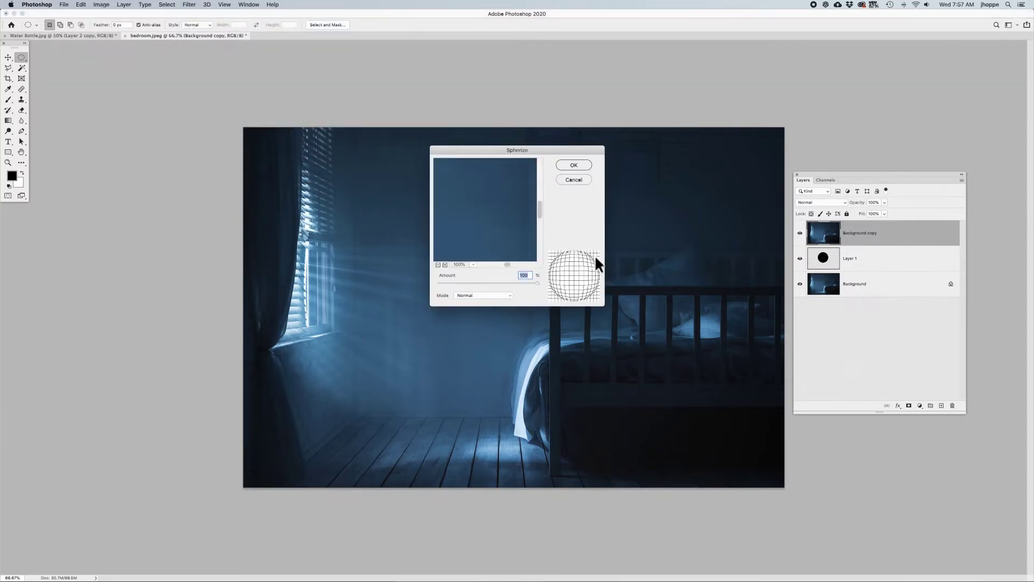
{"action": "left_click", "coordinate": [575, 164]}
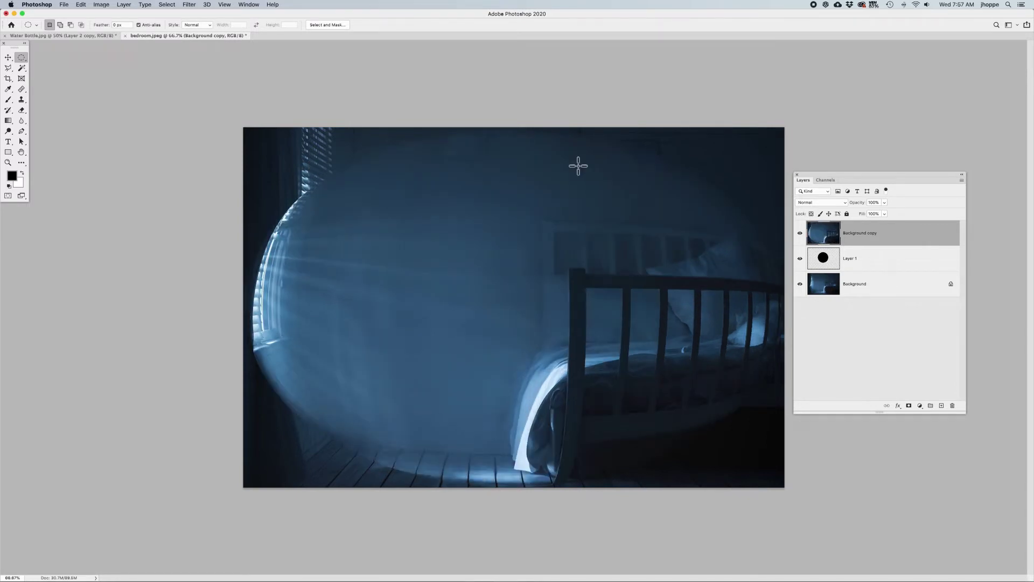
{"action": "key", "text": "v"}
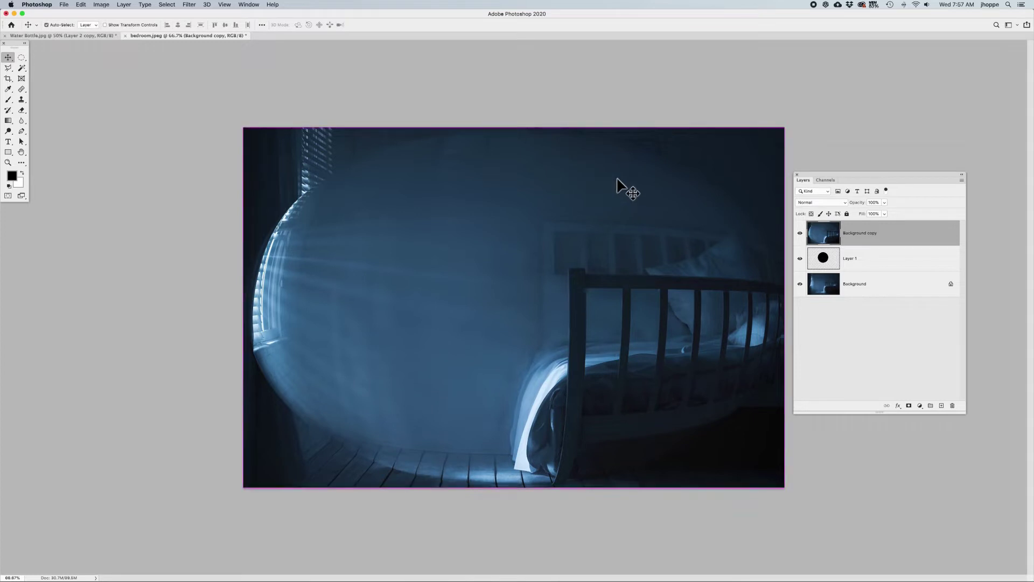
Scale the spherized copy down to a rectangle just covering the black circle
{"action": "key", "text": "ctrl+t"}
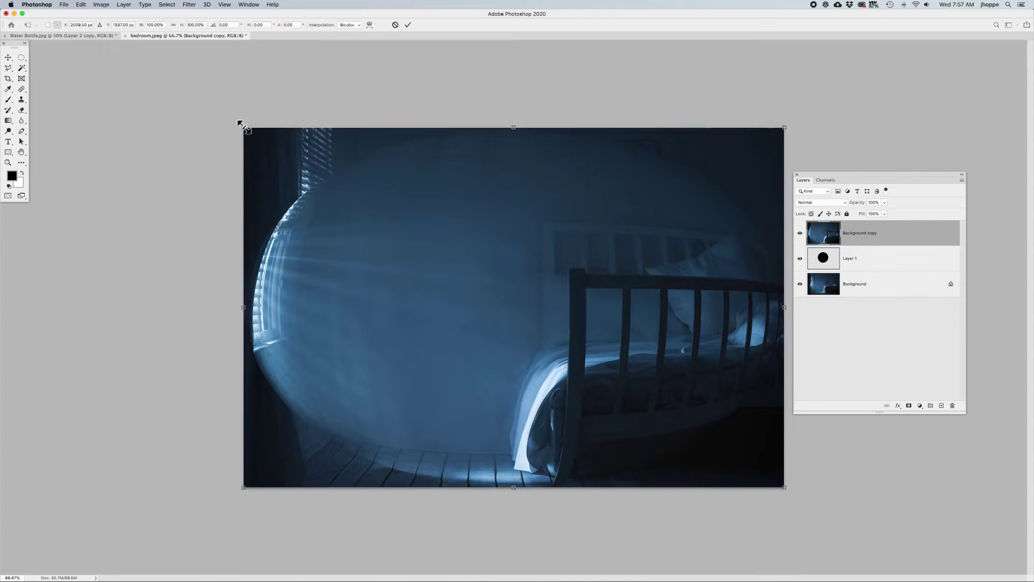
{"action": "left_click_drag", "start_coordinate": [241, 125], "coordinate": [413, 176]}
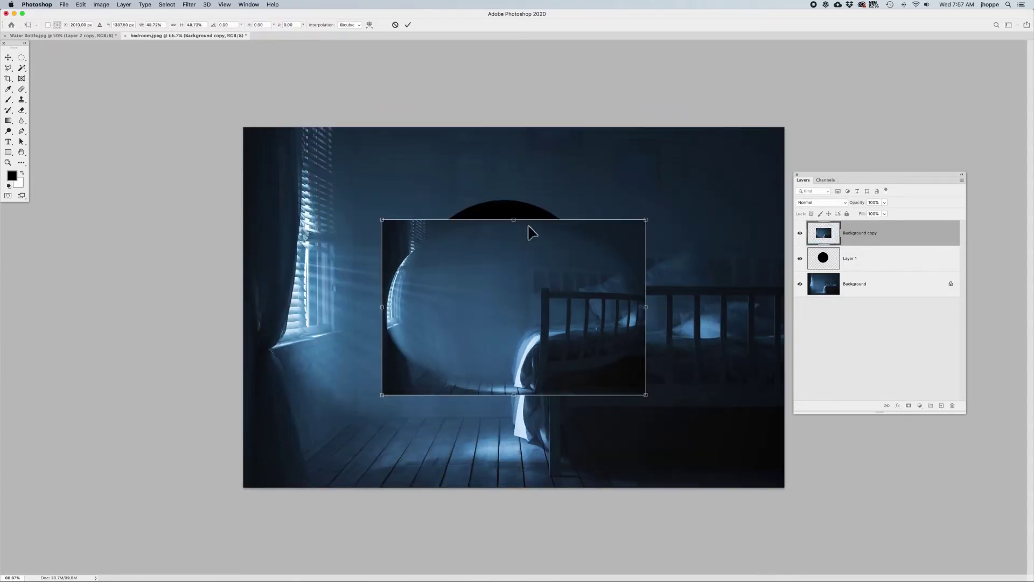
{"action": "left_click_drag", "start_coordinate": [513, 219], "coordinate": [512, 200]}
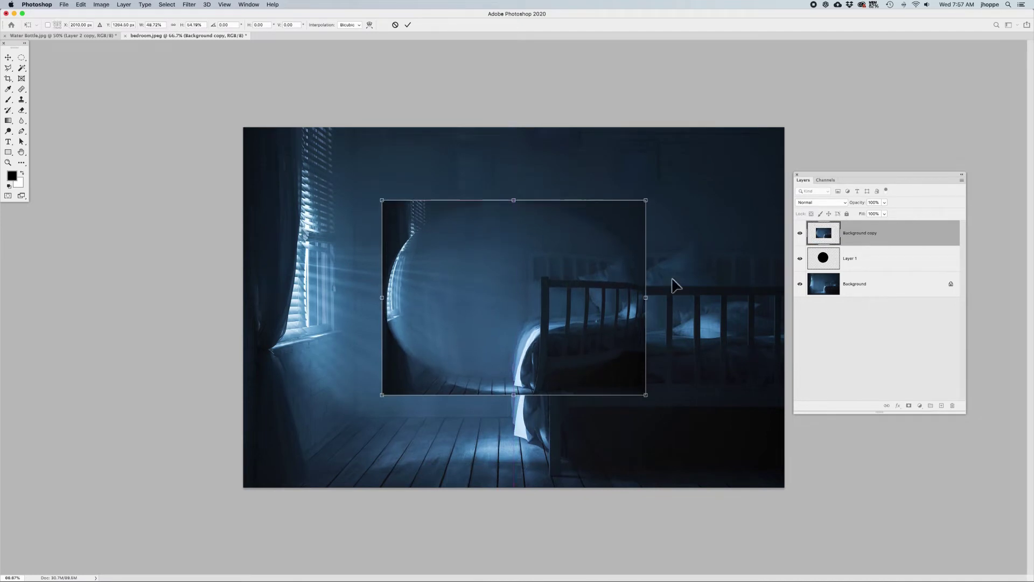
{"action": "left_click_drag", "start_coordinate": [642, 297], "coordinate": [594, 297]}
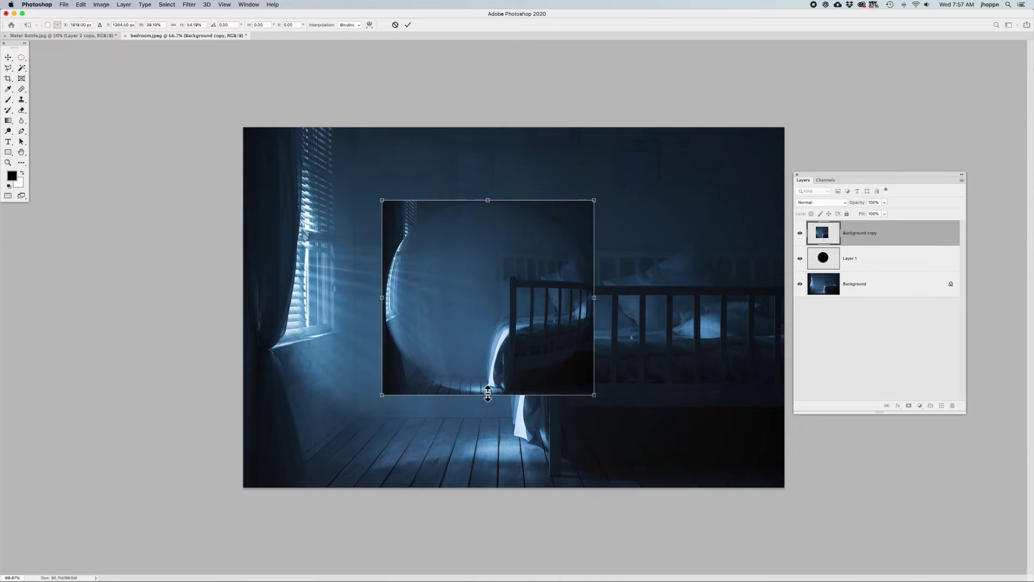
{"action": "mouse_move", "coordinate": [487, 394]}
{"action": "left_mouse_down"}
{"action": "mouse_move", "coordinate": [489, 359]}
{"action": "mouse_move", "coordinate": [489, 381]}
{"action": "left_mouse_up"}
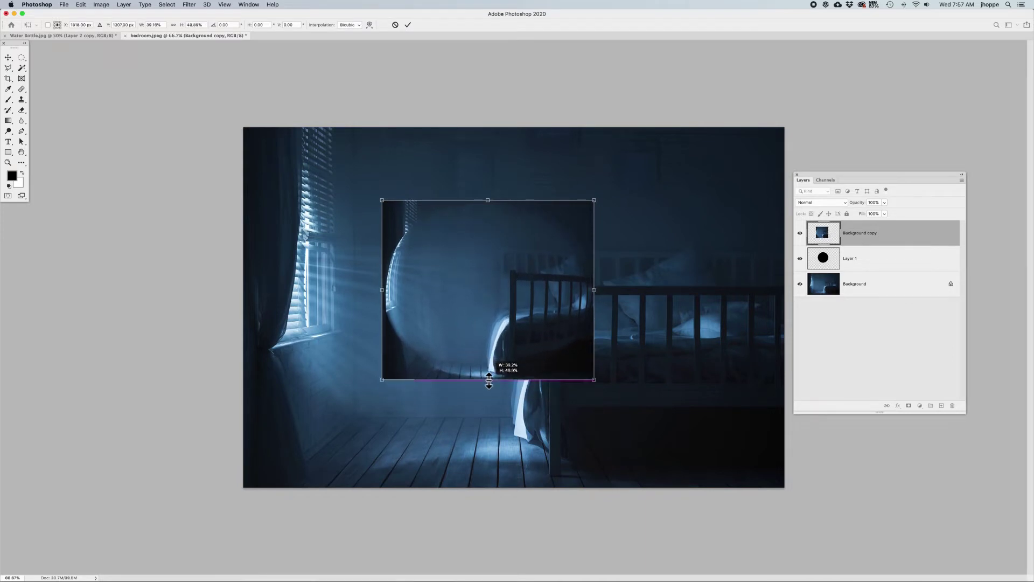
{"action": "left_click_drag", "start_coordinate": [381, 290], "coordinate": [414, 290]}
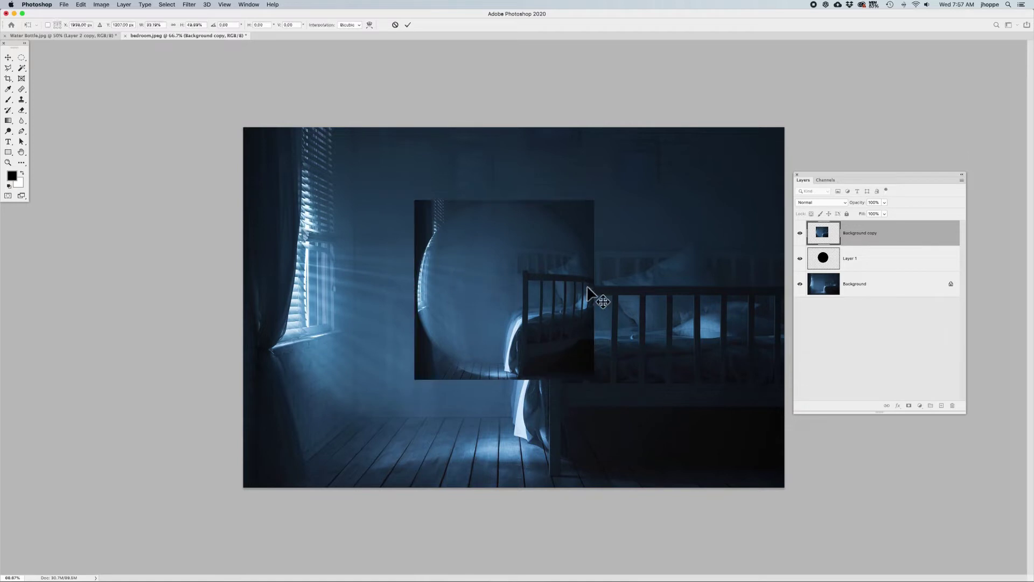
{"action": "key", "text": "Return"}
Mask the spherized copy with Layer 1's circle selection and hide Layer 1
{"action": "key", "text": "super"}
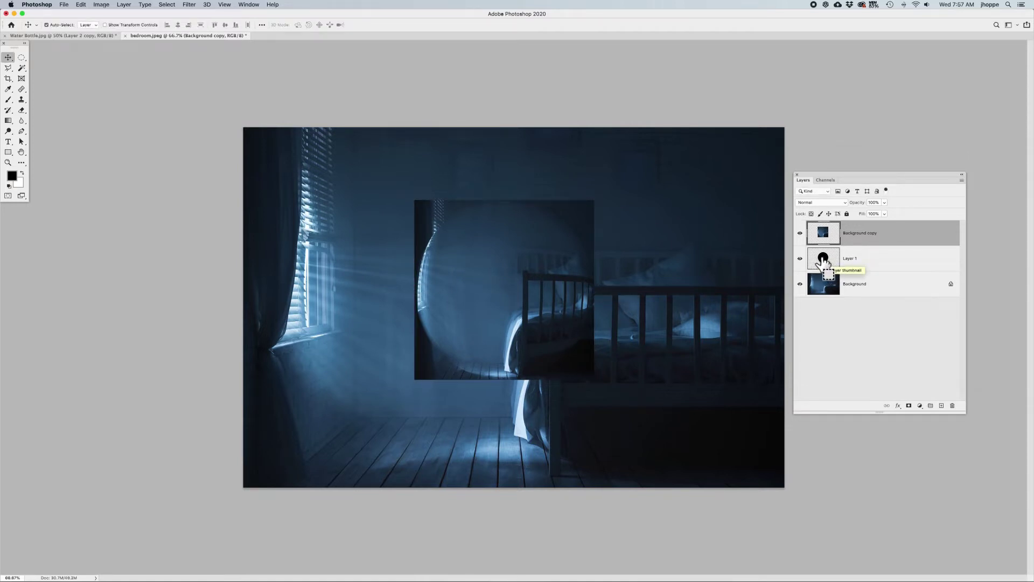
{"action": "left_click", "coordinate": [823, 261], "text": "super"}
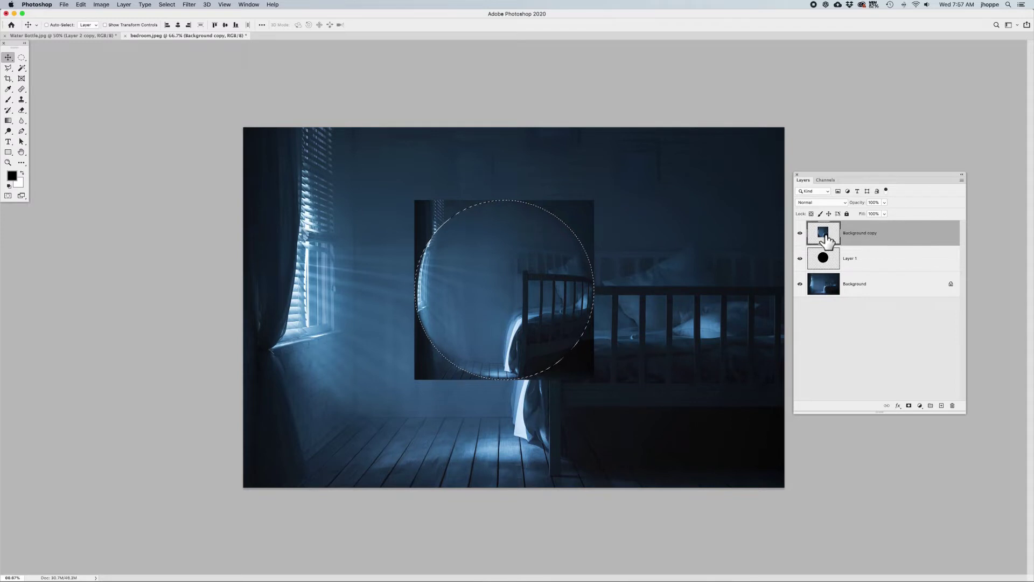
{"action": "left_click", "coordinate": [909, 405]}
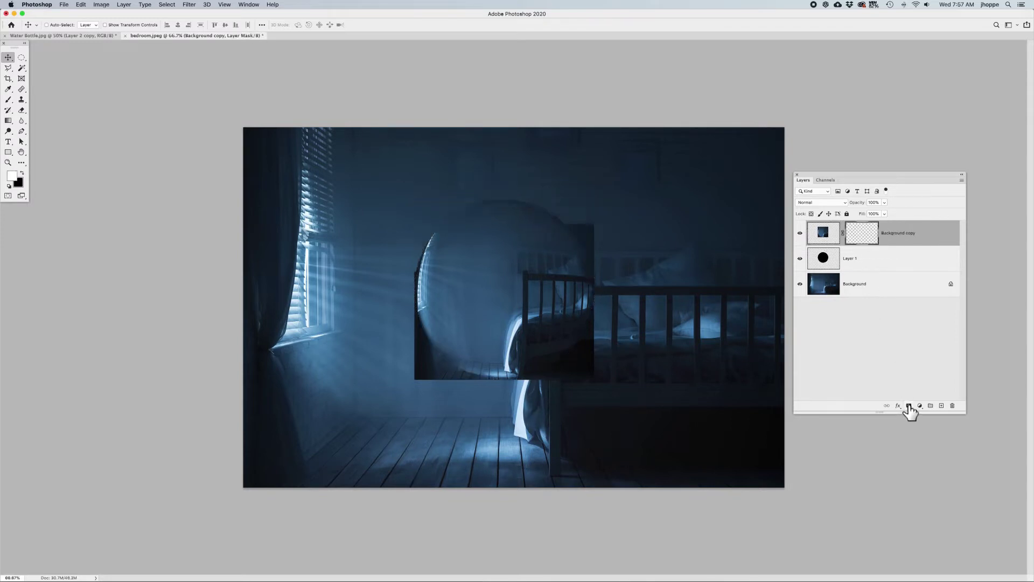
{"action": "left_click", "coordinate": [800, 258]}
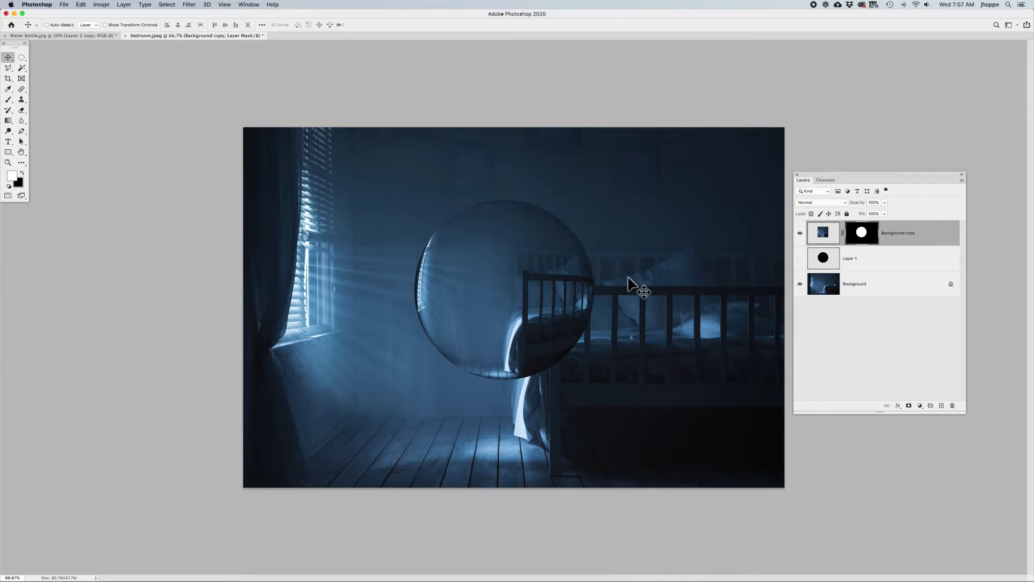
Add a new layer clipped to Background copy and rename it 'shadow'
{"action": "left_click", "coordinate": [942, 406]}
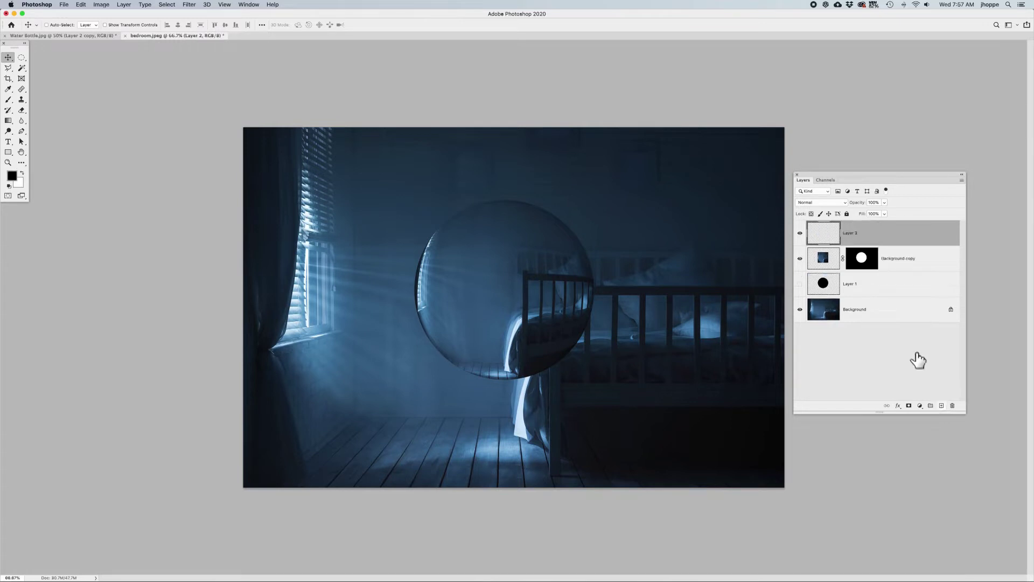
{"action": "left_click", "coordinate": [910, 240], "text": "alt"}
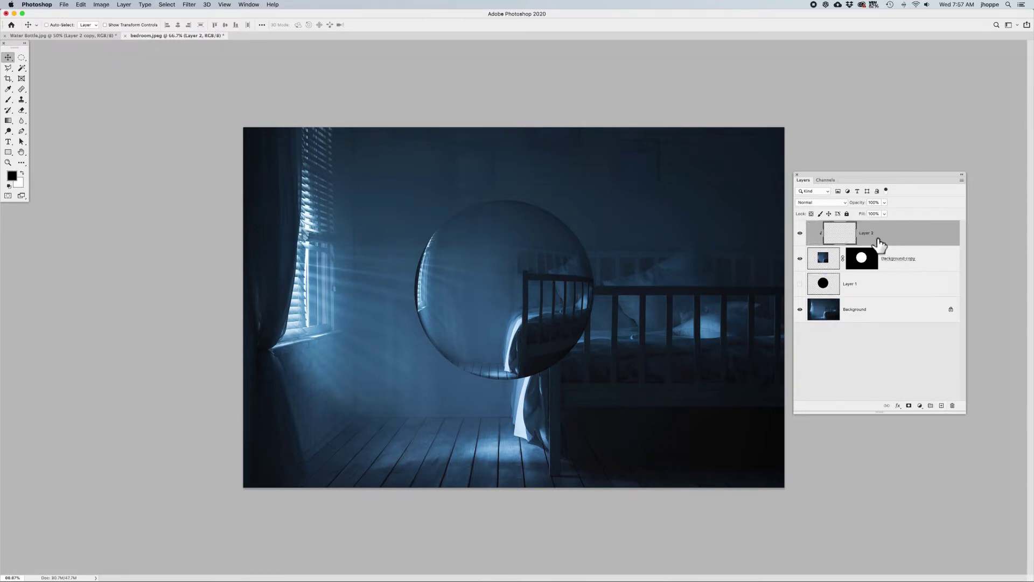
{"action": "double_click", "coordinate": [870, 232]}
{"action": "key", "text": "Return"}
{"action": "double_click", "coordinate": [869, 233]}
{"action": "key", "text": "b"}
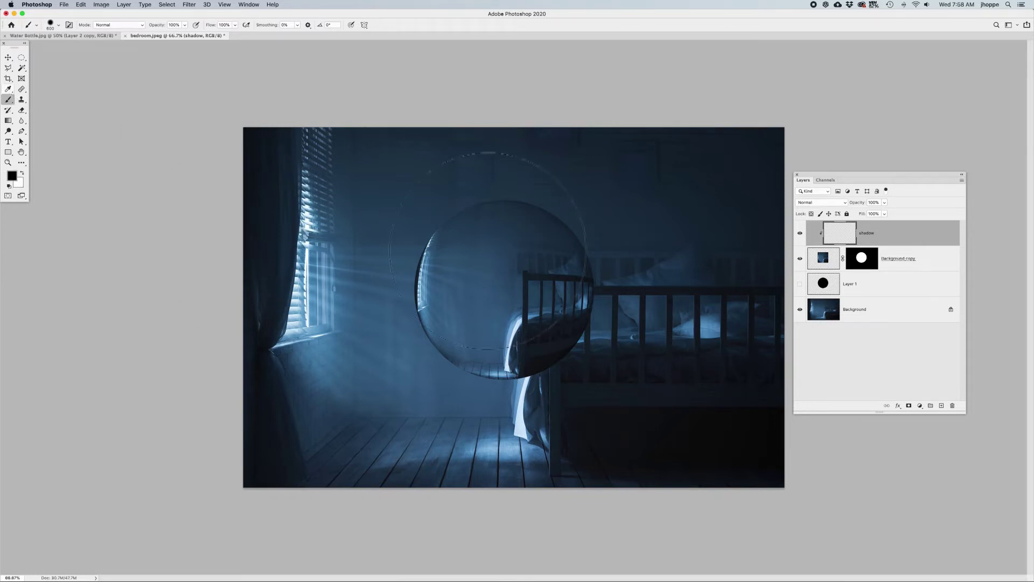
Paint black along the sphere's lower edge and Gaussian-blur it at radius 76.6
{"action": "left_click", "coordinate": [563, 344]}
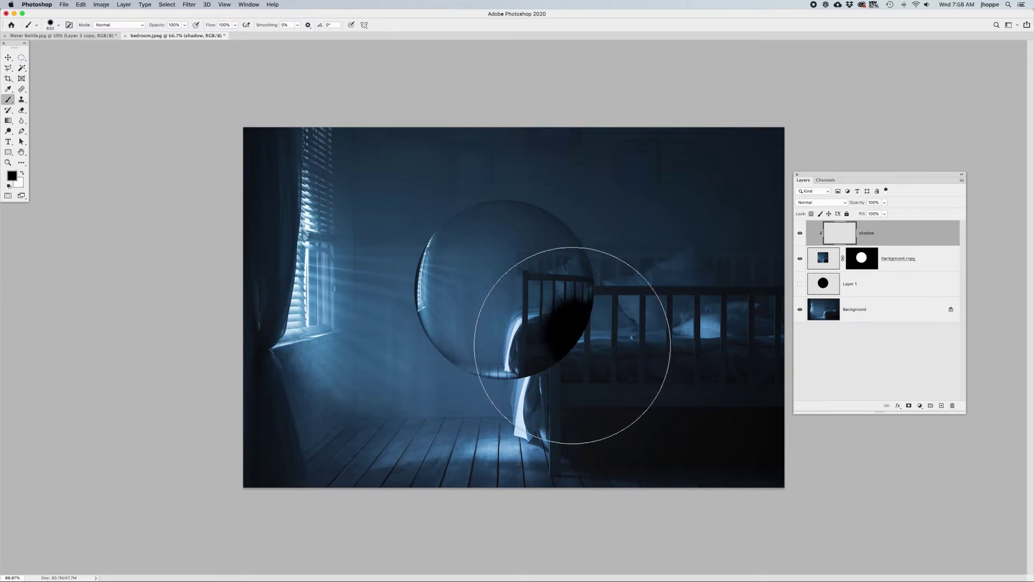
{"action": "key", "text": "ctrl+z"}
{"action": "left_click", "coordinate": [541, 421]}
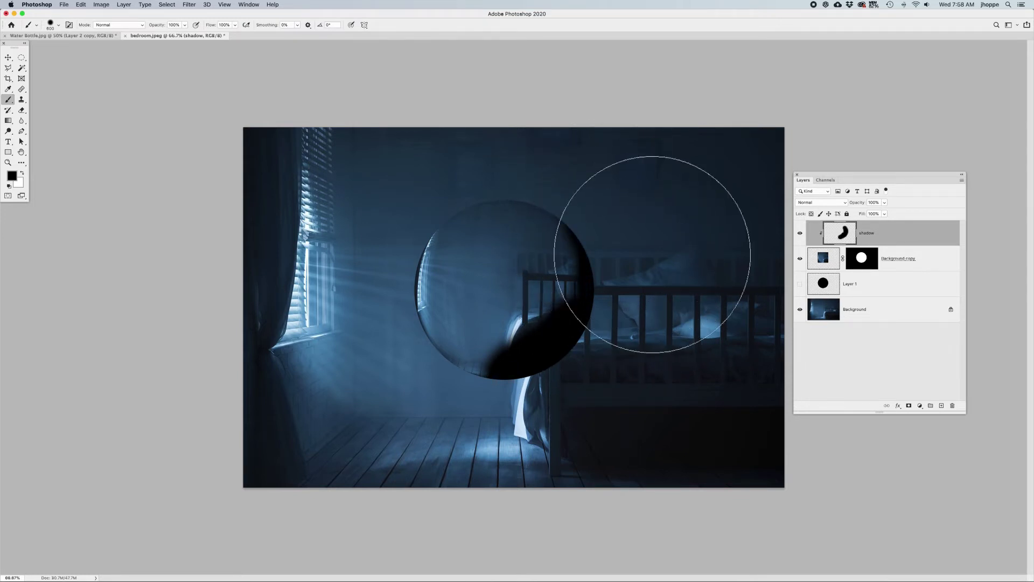
{"action": "left_click", "coordinate": [192, 5]}
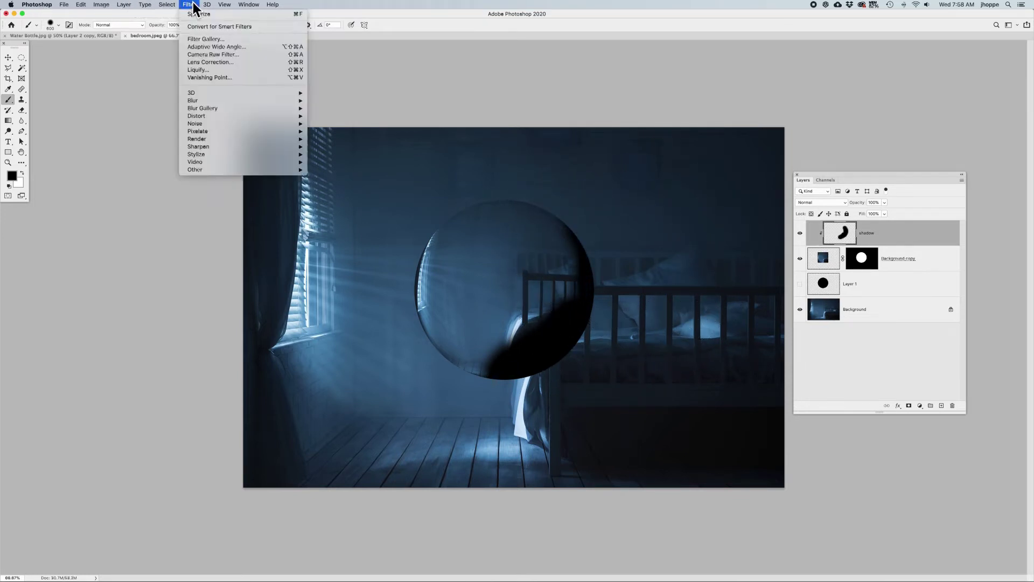
{"action": "mouse_move", "coordinate": [211, 101]}
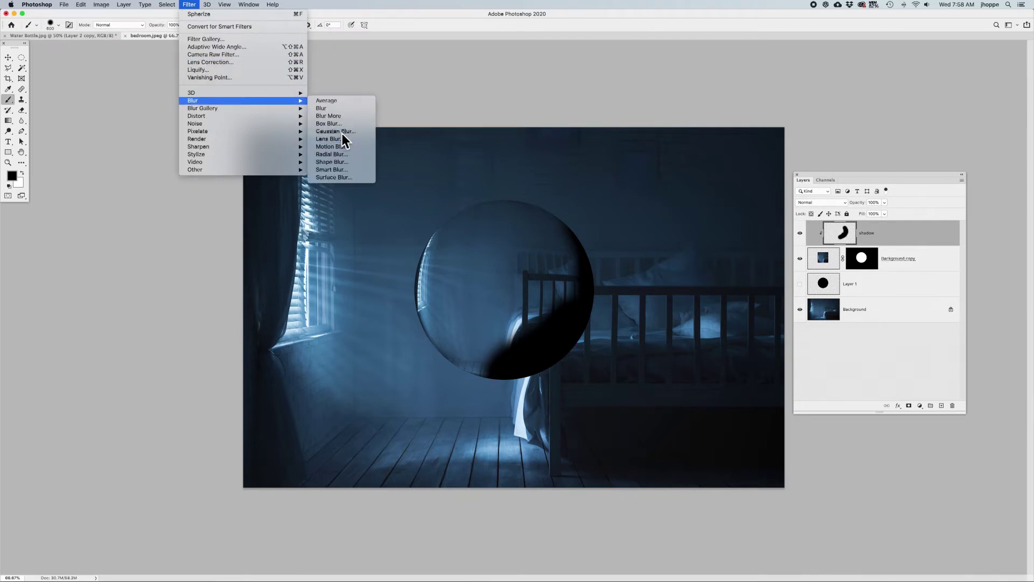
{"action": "left_click", "coordinate": [335, 131]}
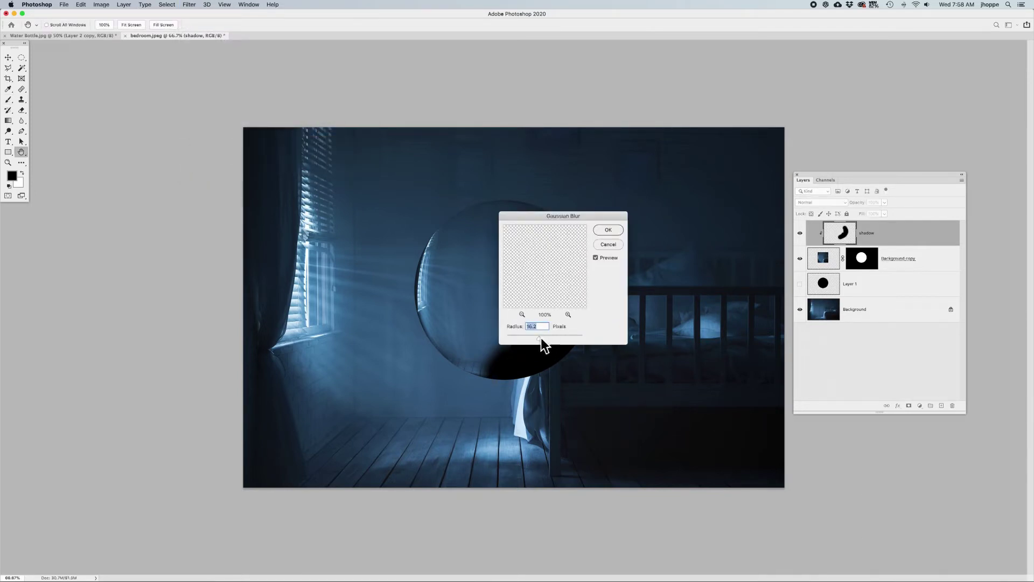
{"action": "left_click_drag", "start_coordinate": [541, 339], "coordinate": [553, 339]}
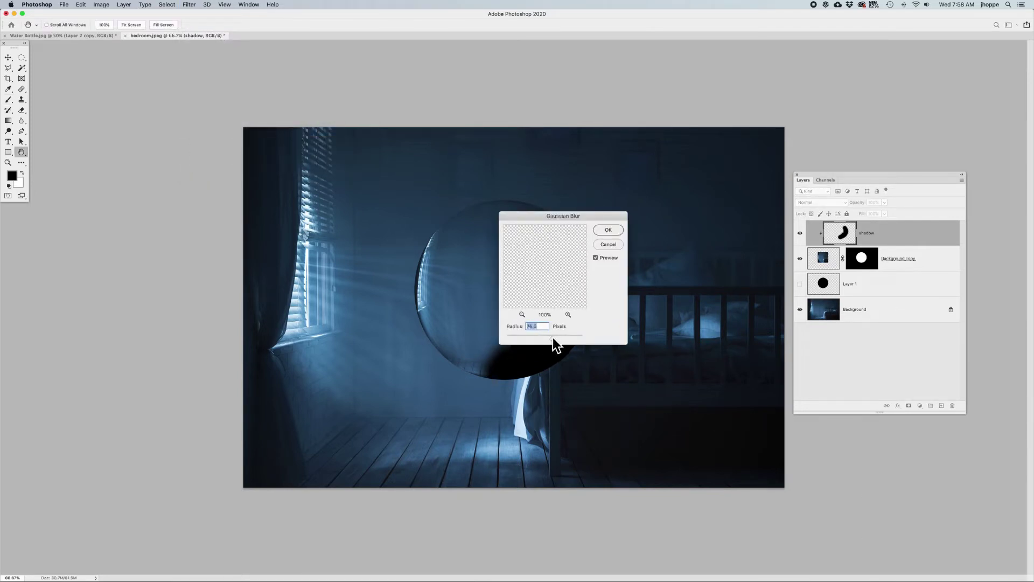
{"action": "left_click", "coordinate": [609, 230]}
{"action": "key", "text": "b"}
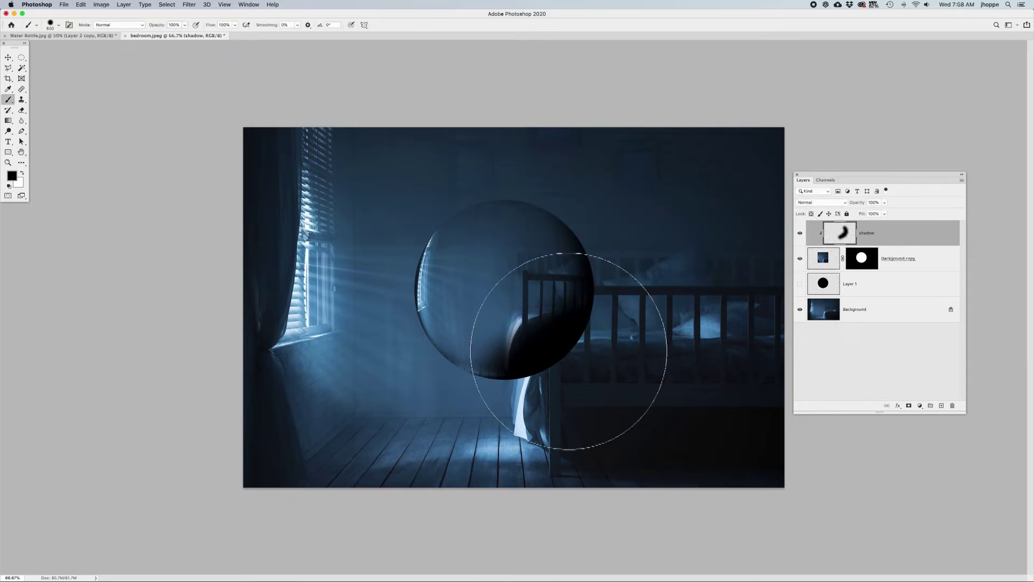
Set the shadow layer to Multiply at about 57% opacity
{"action": "left_click", "coordinate": [835, 201]}
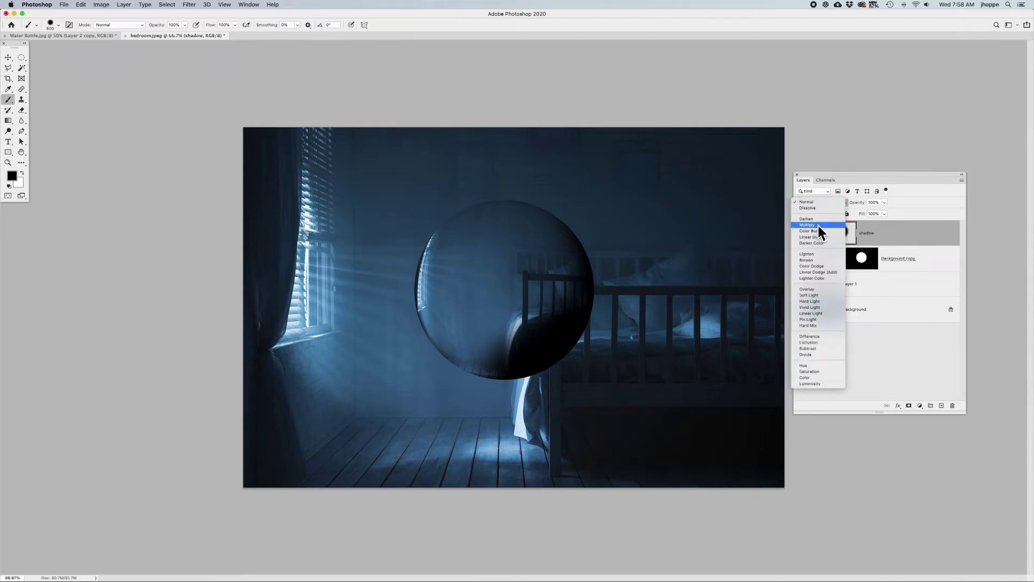
{"action": "left_click", "coordinate": [819, 225]}
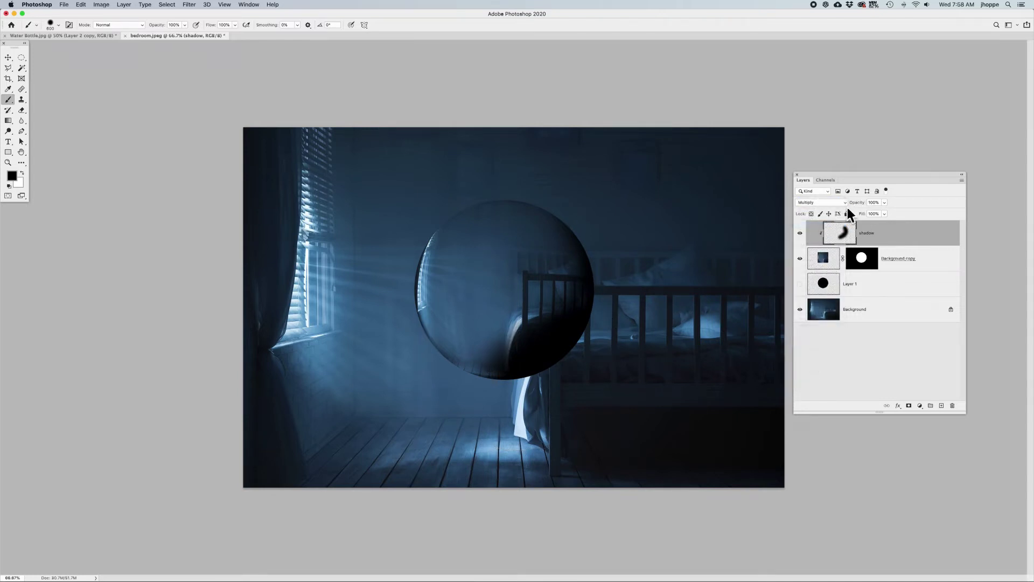
{"action": "left_click_drag", "start_coordinate": [858, 204], "coordinate": [832, 210]}
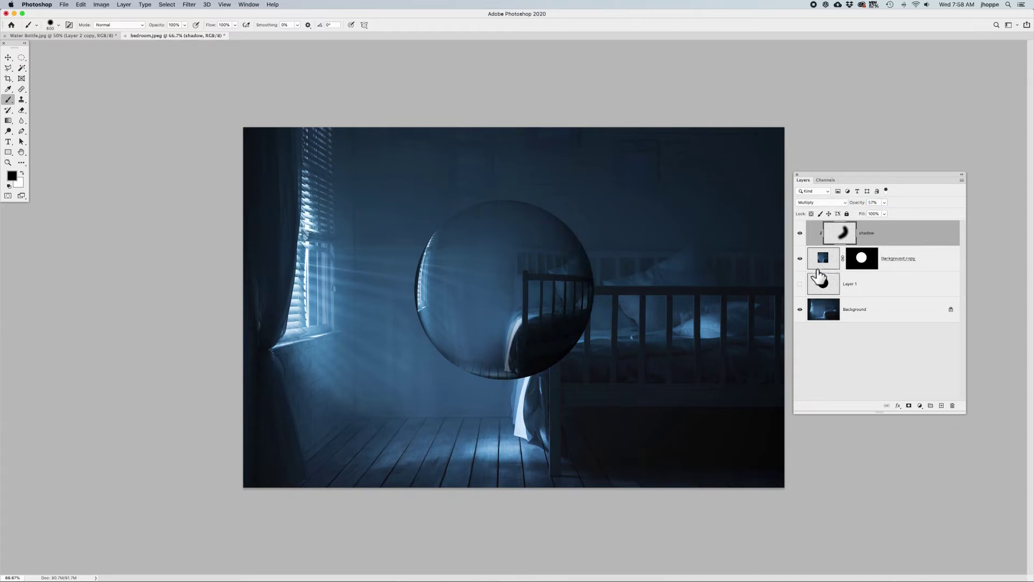
Add a new layer named 'highlight' clipped to the sphere
{"action": "left_click", "coordinate": [942, 405]}
{"action": "double_click", "coordinate": [851, 232]}
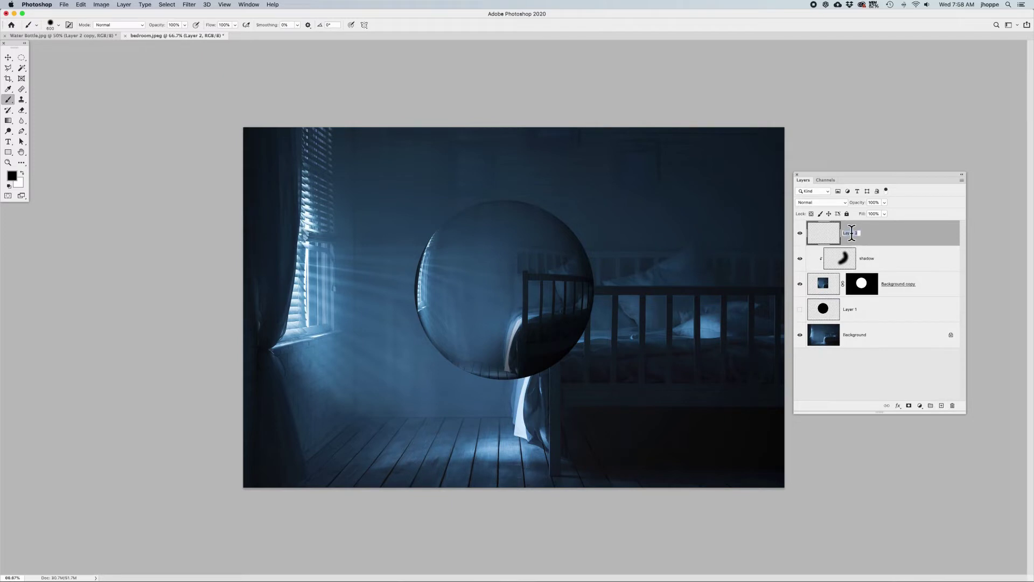
{"action": "type", "text": "highlight"}
{"action": "key", "text": "Return"}
{"action": "left_click", "coordinate": [885, 242], "text": "alt"}
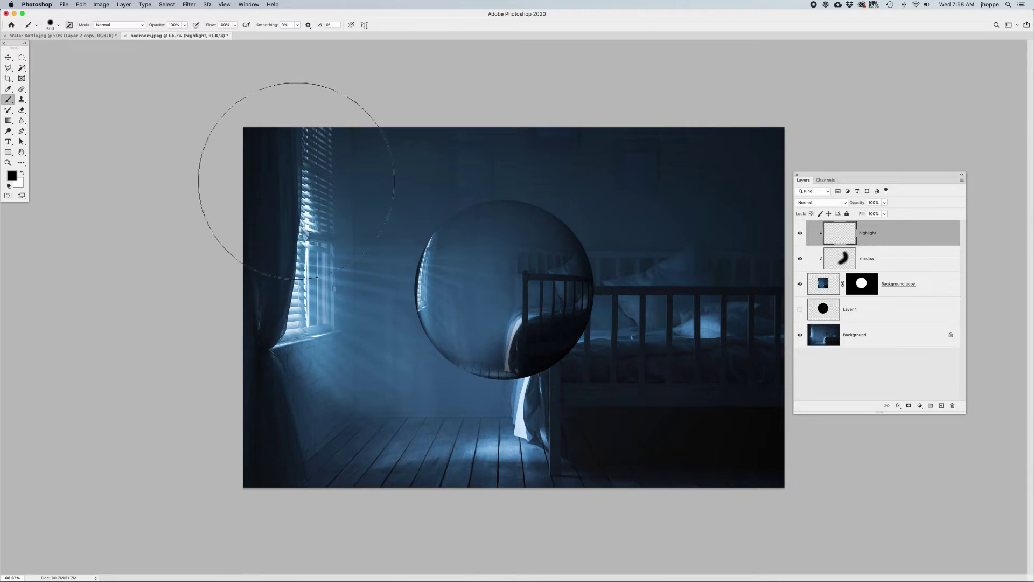
Paint white over the sphere's upper-left and bring up Gaussian Blur for it
{"action": "key", "text": "x"}
{"action": "mouse_move", "coordinate": [462, 180]}
{"action": "left_mouse_down"}
{"action": "mouse_move", "coordinate": [420, 224]}
{"action": "mouse_move", "coordinate": [406, 340]}
{"action": "left_mouse_up"}
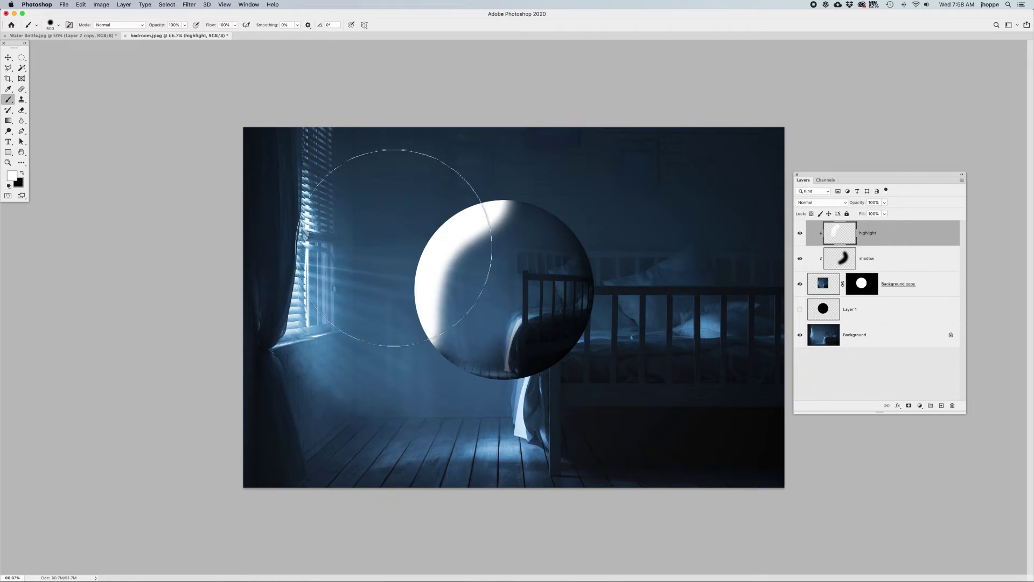
{"action": "left_click", "coordinate": [187, 5]}
{"action": "mouse_move", "coordinate": [203, 106]}
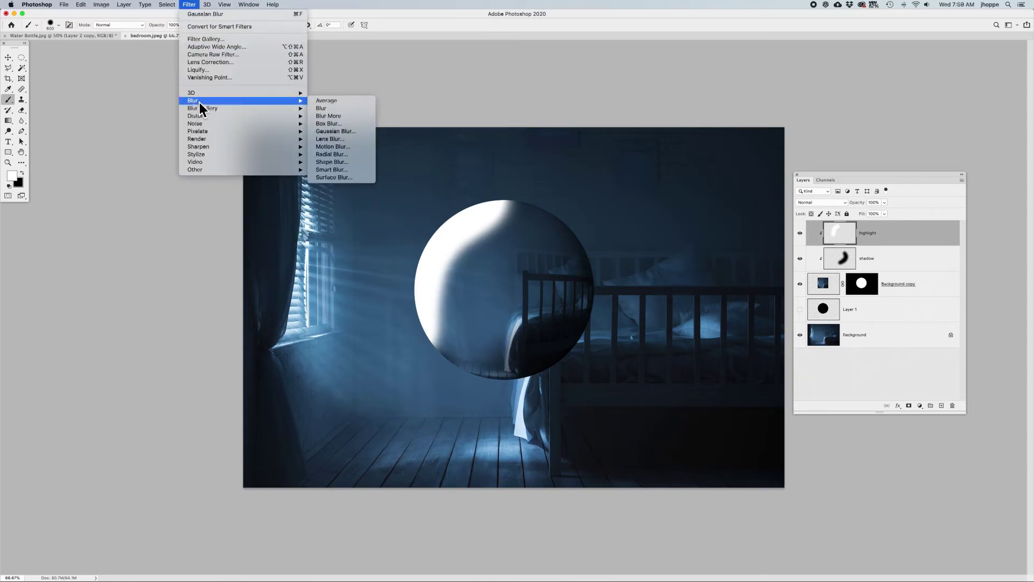
{"action": "left_click", "coordinate": [334, 132]}
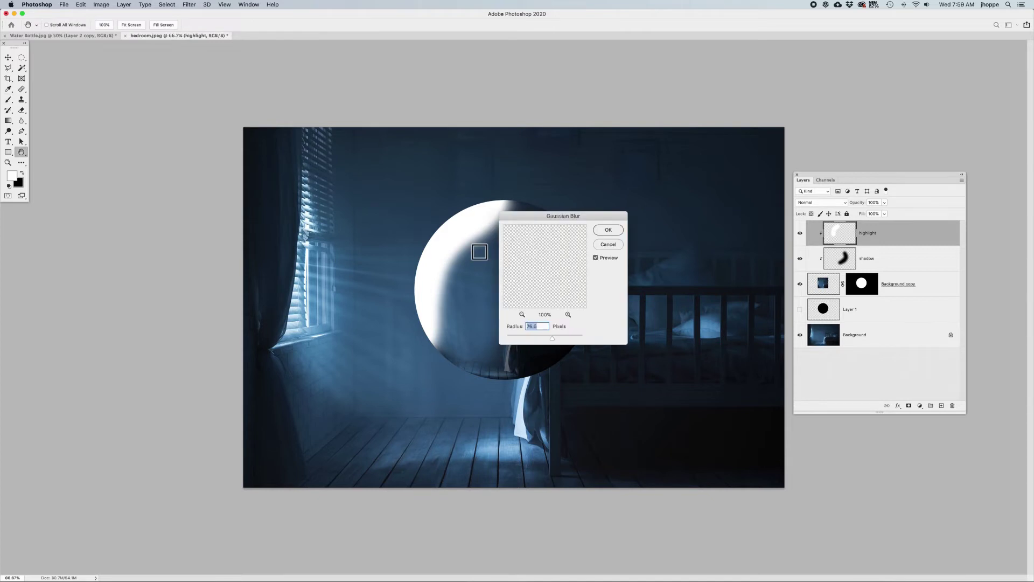
Apply the blur, then blend the highlight layer with Overlay at 50% opacity
{"action": "left_click", "coordinate": [608, 230]}
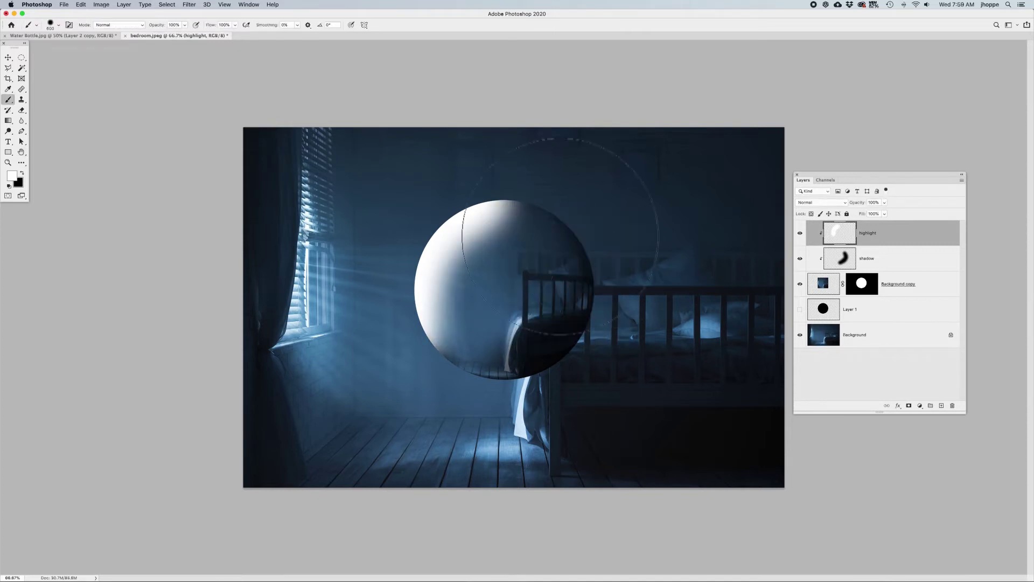
{"action": "left_click", "coordinate": [819, 203]}
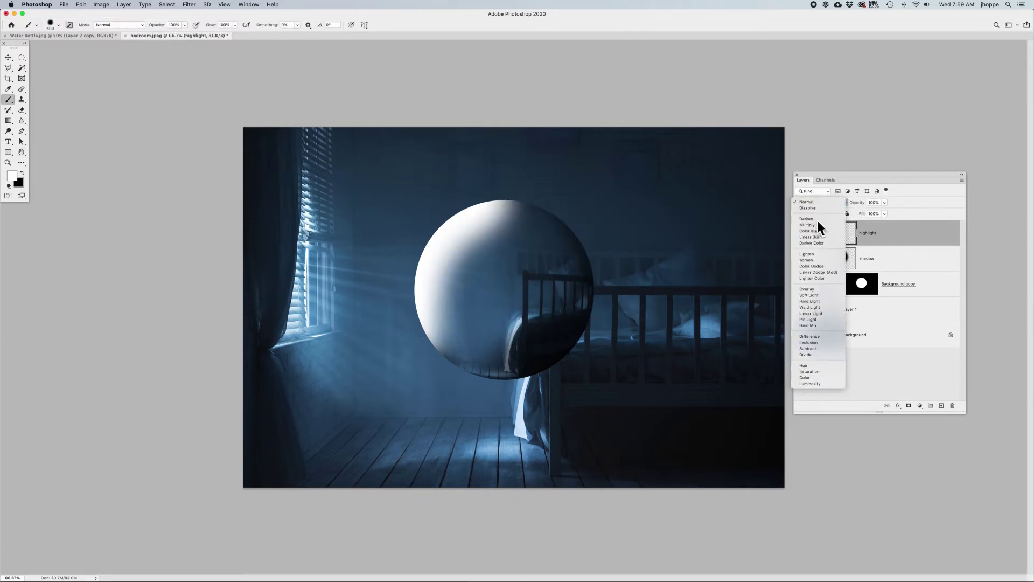
{"action": "left_click", "coordinate": [813, 259]}
{"action": "left_click_drag", "start_coordinate": [859, 205], "coordinate": [825, 206]}
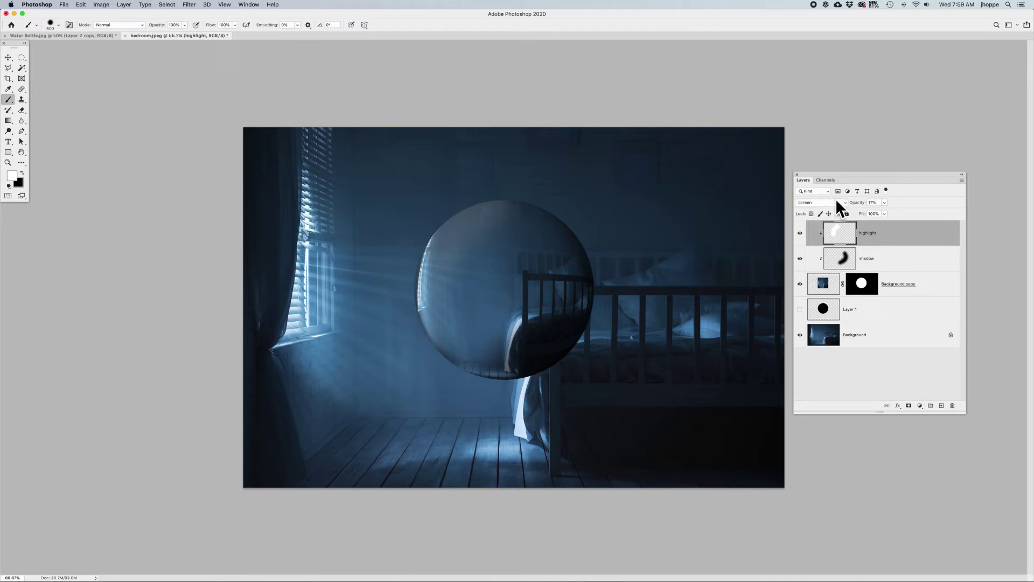
{"action": "left_click", "coordinate": [835, 202]}
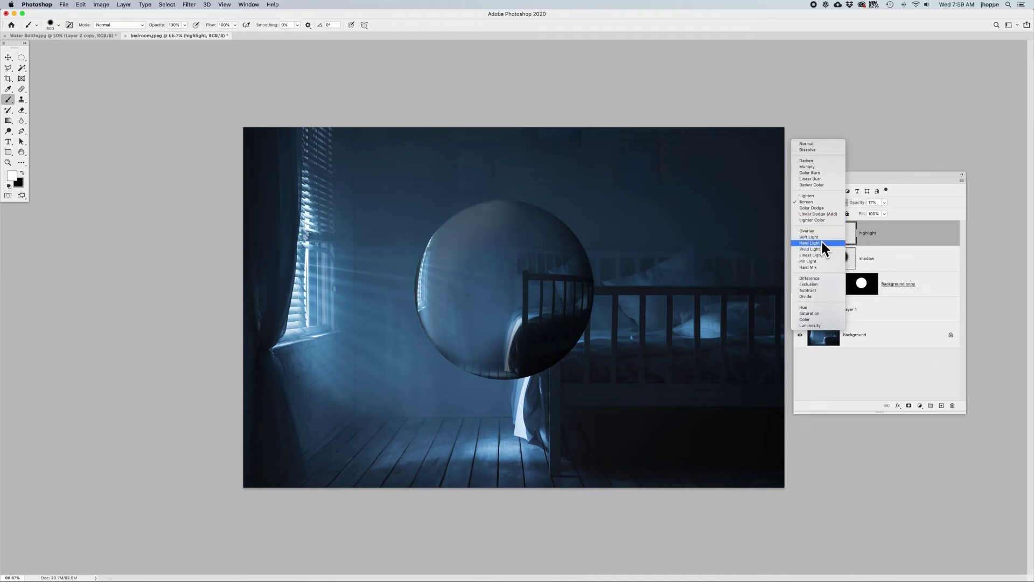
{"action": "left_click", "coordinate": [821, 232]}
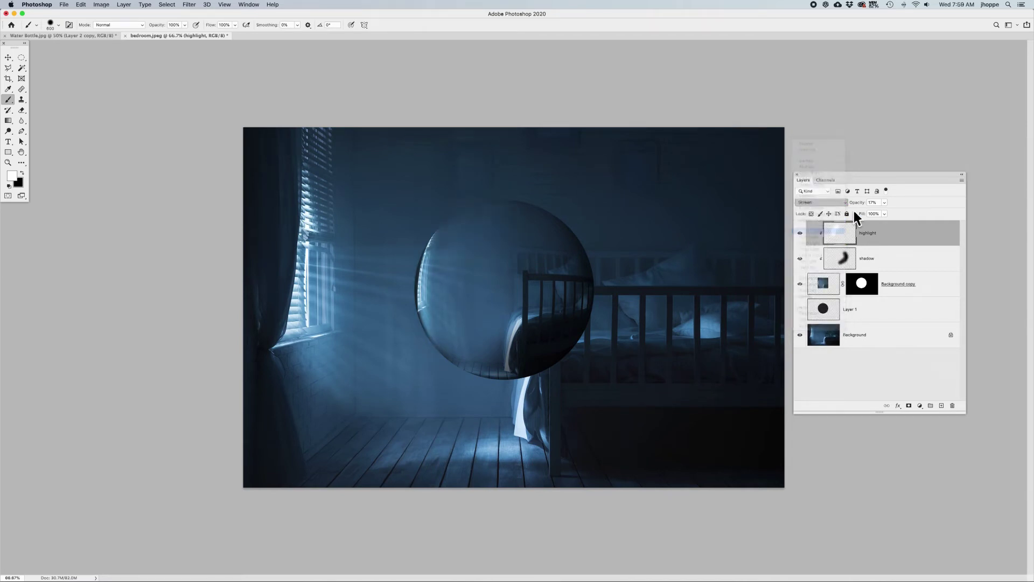
{"action": "left_click_drag", "start_coordinate": [872, 203], "coordinate": [875, 207]}
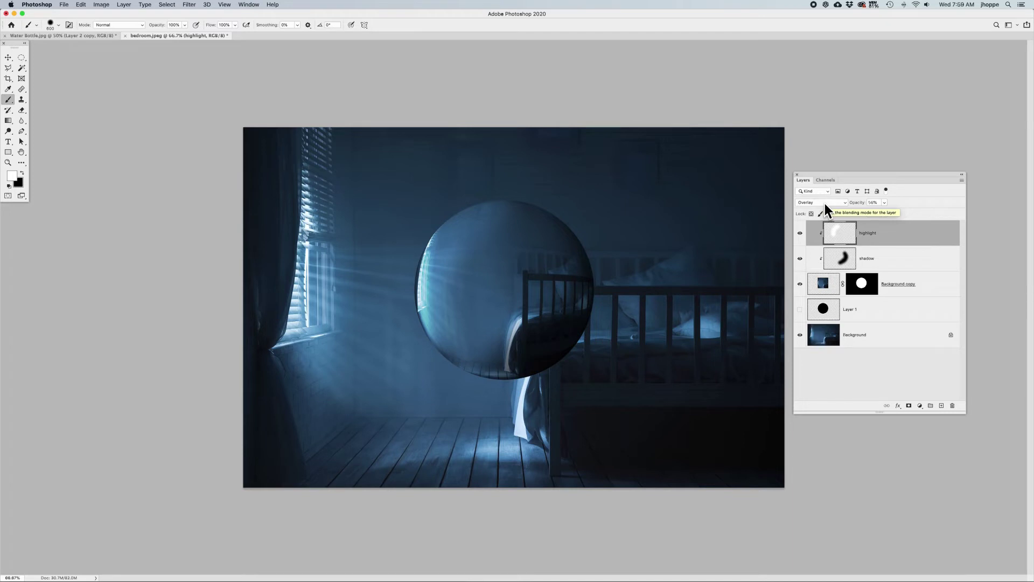
{"action": "left_click", "coordinate": [7, 57]}
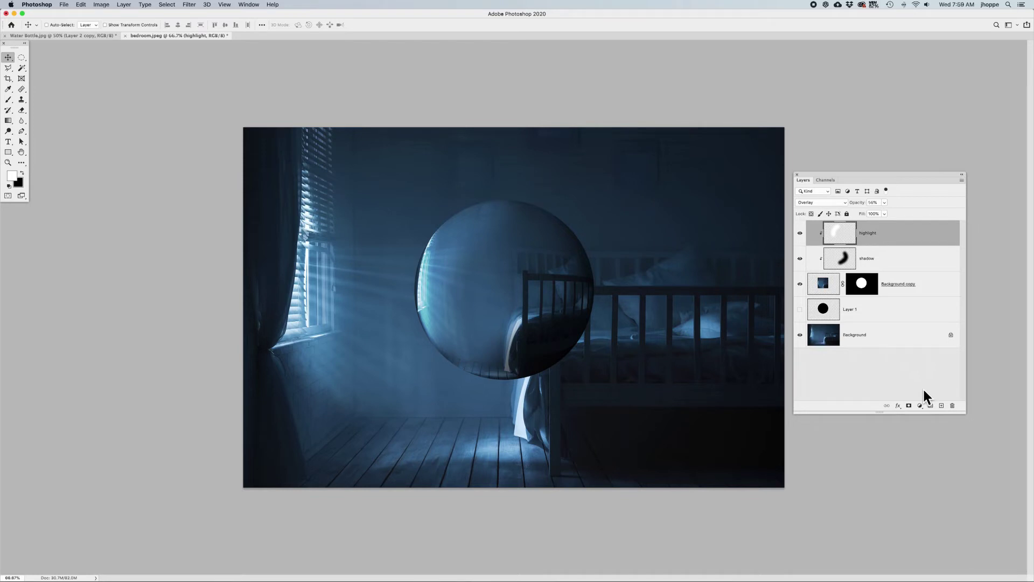
Add an Inner Glow effect to the Background copy sphere layer
{"action": "left_click", "coordinate": [830, 285]}
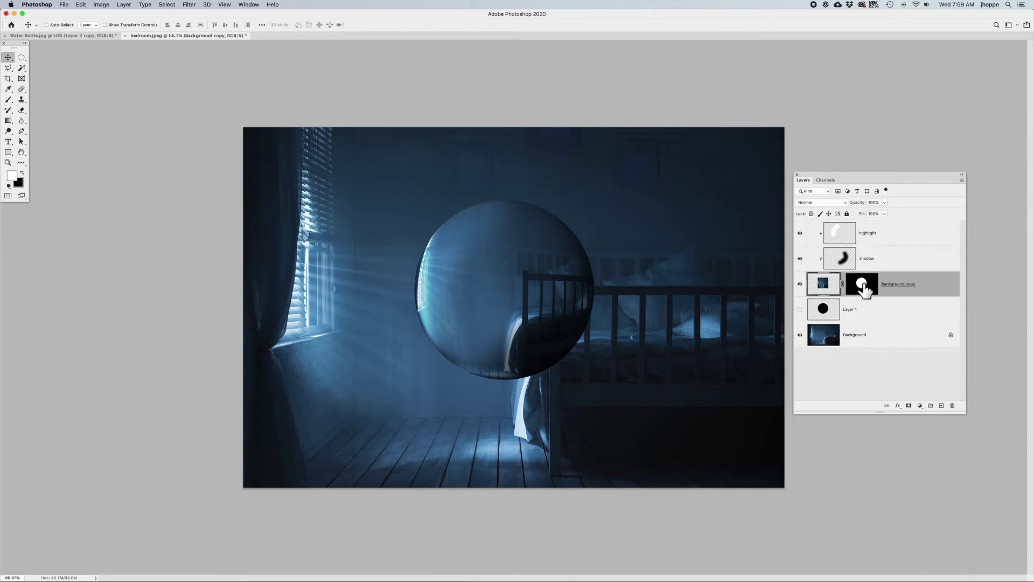
{"action": "left_click", "coordinate": [897, 406]}
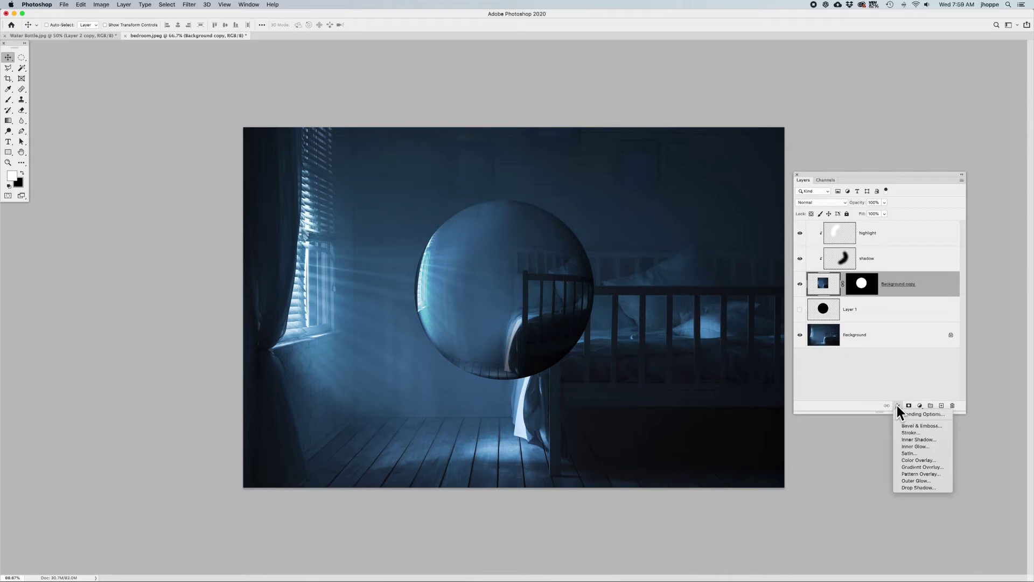
{"action": "left_click", "coordinate": [918, 445]}
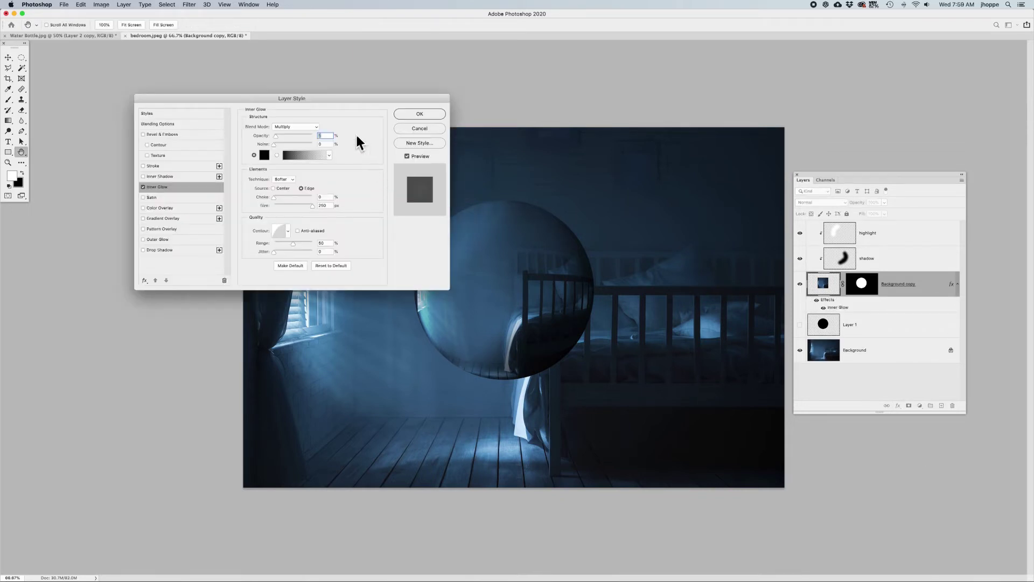
{"action": "left_click_drag", "start_coordinate": [346, 102], "coordinate": [263, 154]}
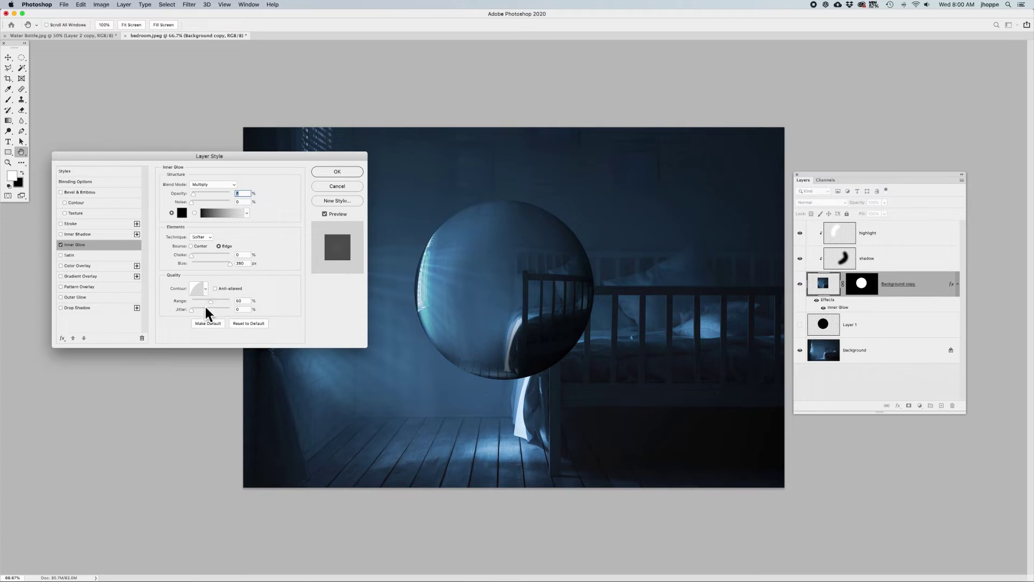
Pick a different glow contour, raise the glow opacity, and open its colour setting
{"action": "left_click", "coordinate": [204, 289]}
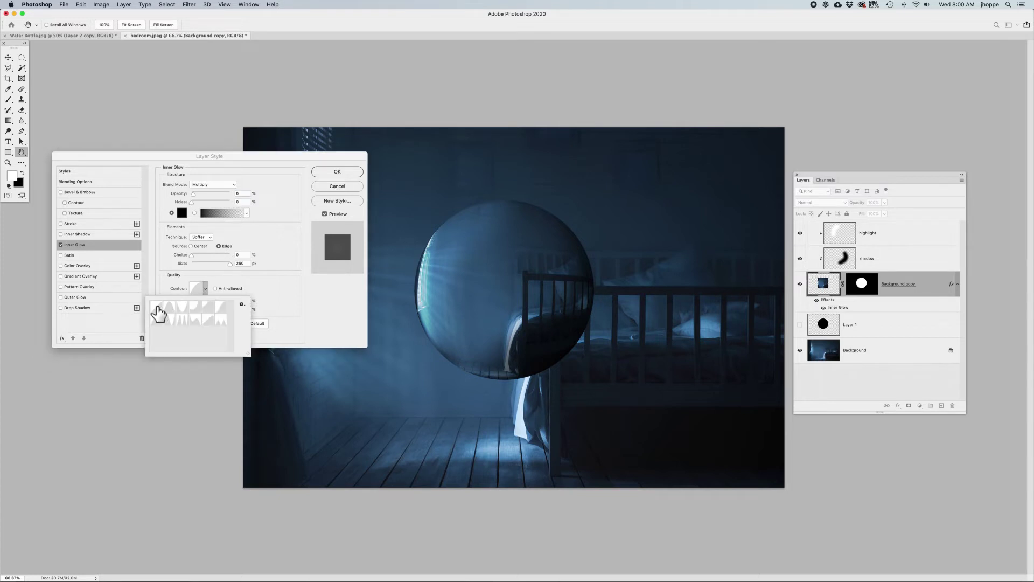
{"action": "left_click", "coordinate": [205, 287]}
{"action": "left_click", "coordinate": [205, 287]}
{"action": "left_click", "coordinate": [260, 158]}
{"action": "left_click_drag", "start_coordinate": [195, 194], "coordinate": [196, 195]}
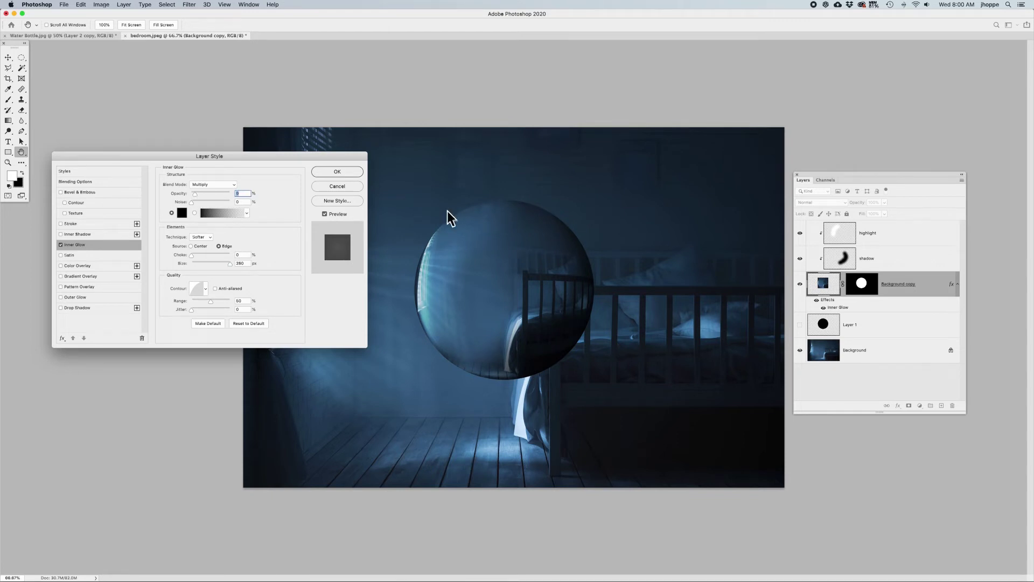
{"action": "left_click", "coordinate": [181, 213]}
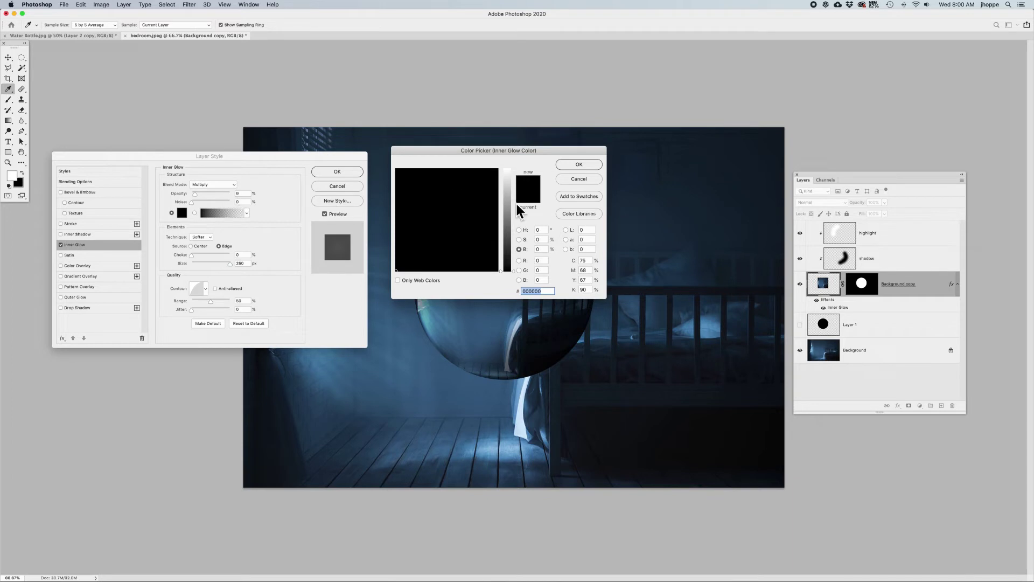
Make the sphere's inner glow white, blending in Screen at 24% opacity
{"action": "left_click_drag", "start_coordinate": [507, 201], "coordinate": [508, 163]}
{"action": "left_click", "coordinate": [572, 167]}
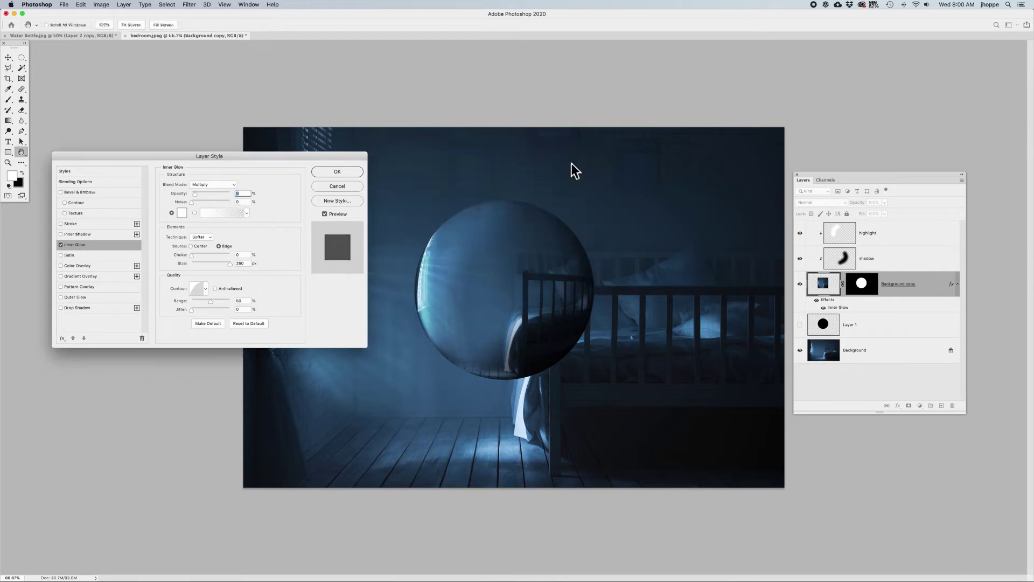
{"action": "left_click", "coordinate": [219, 185]}
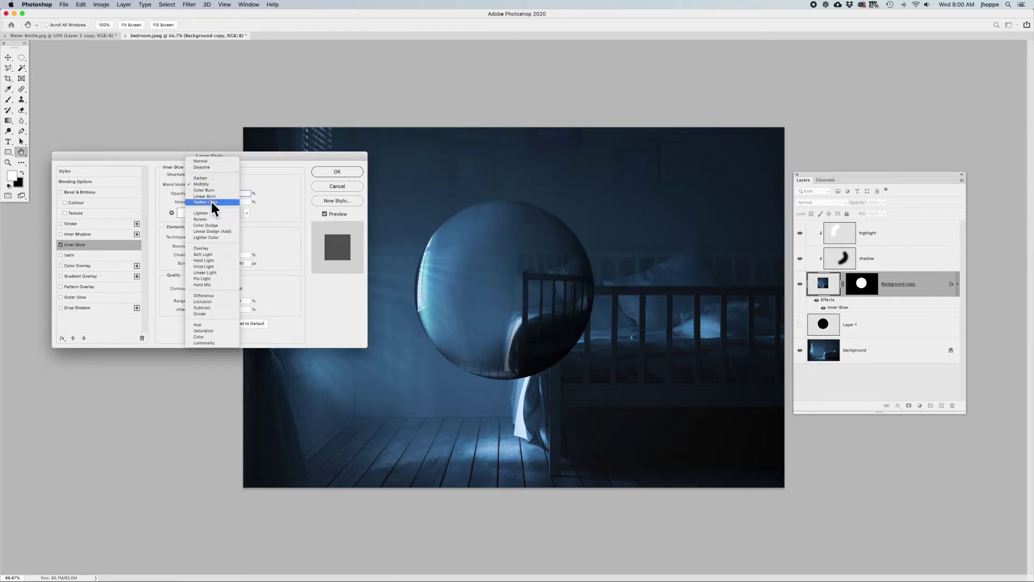
{"action": "left_click", "coordinate": [211, 218]}
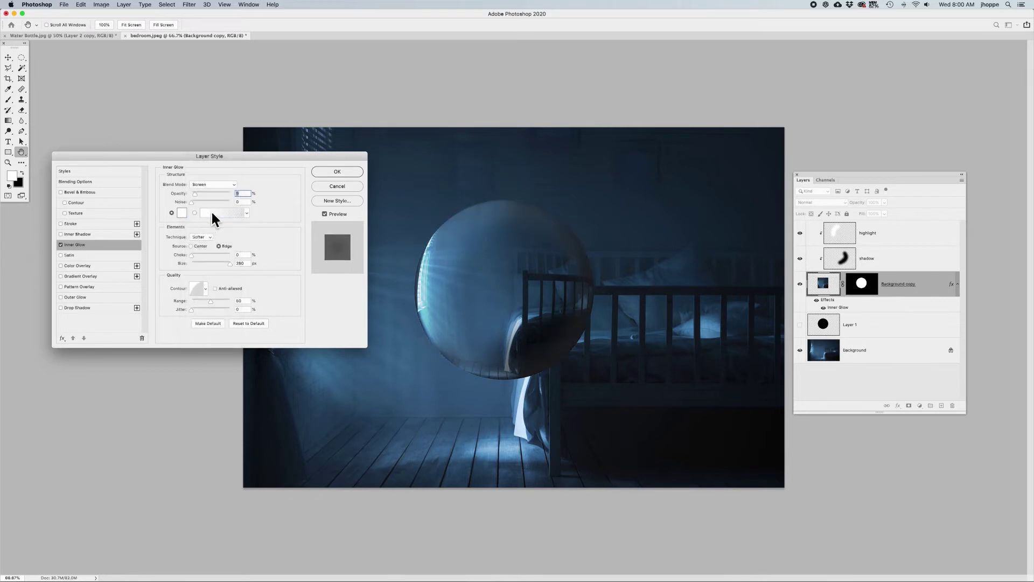
{"action": "left_click_drag", "start_coordinate": [194, 192], "coordinate": [206, 192]}
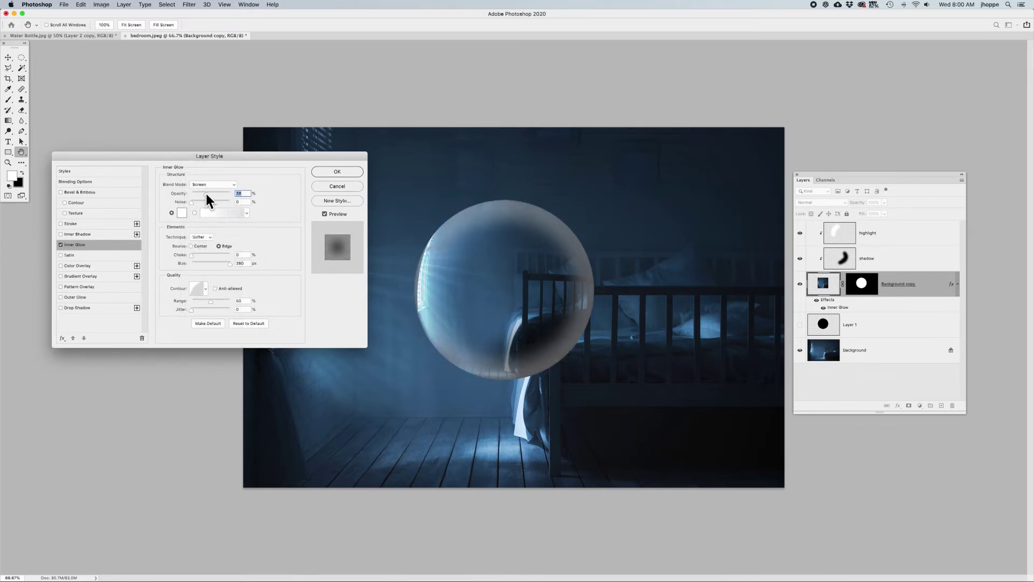
{"action": "key", "text": "Down"}
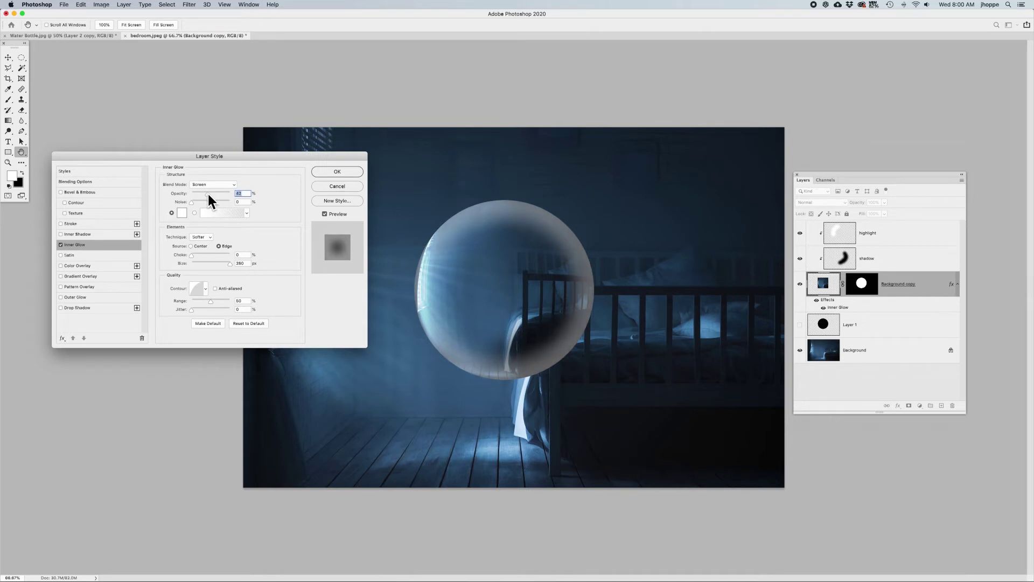
{"action": "mouse_move", "coordinate": [208, 193]}
{"action": "left_mouse_down"}
{"action": "mouse_move", "coordinate": [198, 193]}
{"action": "mouse_move", "coordinate": [207, 198]}
{"action": "left_mouse_up"}
Switch the inner glow to Overlay, raise its opacity, and apply the layer style
{"action": "left_click", "coordinate": [216, 184]}
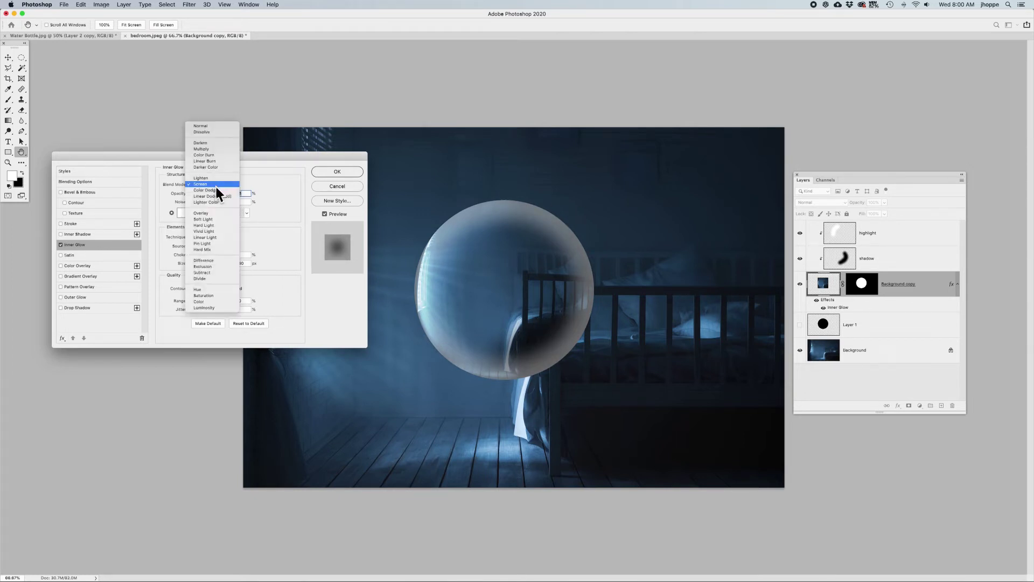
{"action": "left_click", "coordinate": [212, 213]}
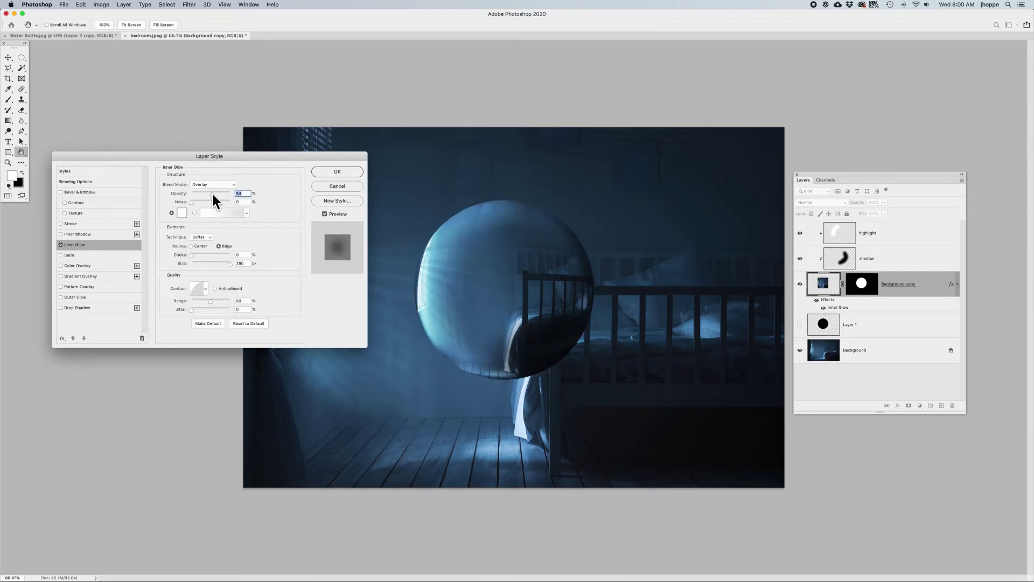
{"action": "left_click_drag", "start_coordinate": [209, 193], "coordinate": [214, 193]}
{"action": "left_click", "coordinate": [341, 173]}
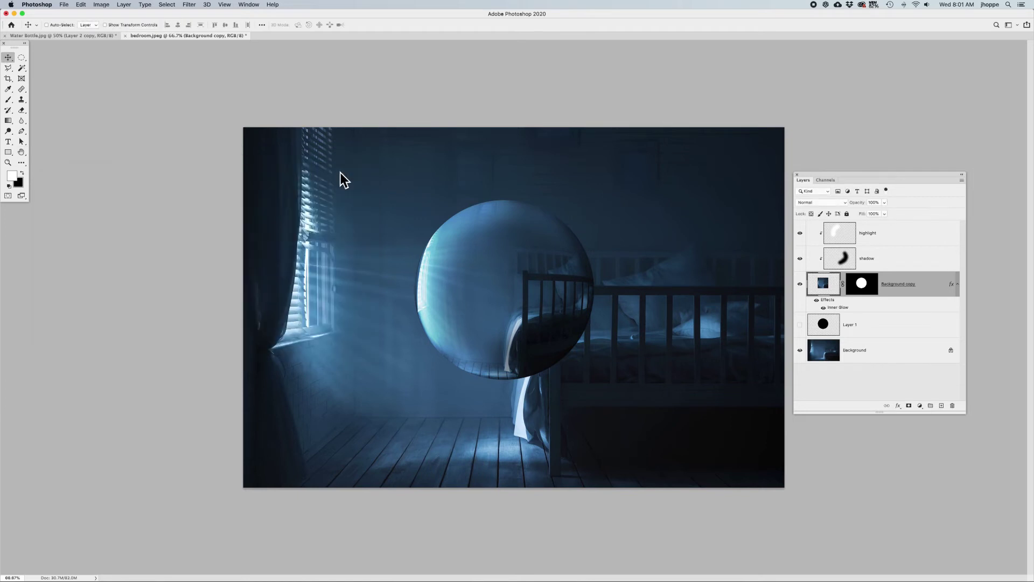
Compare the sphere with its effects hidden, then add Layer 2 clipped above the highlight layer
{"action": "left_click", "coordinate": [821, 306]}
{"action": "left_click", "coordinate": [816, 301]}
{"action": "left_click", "coordinate": [890, 242]}
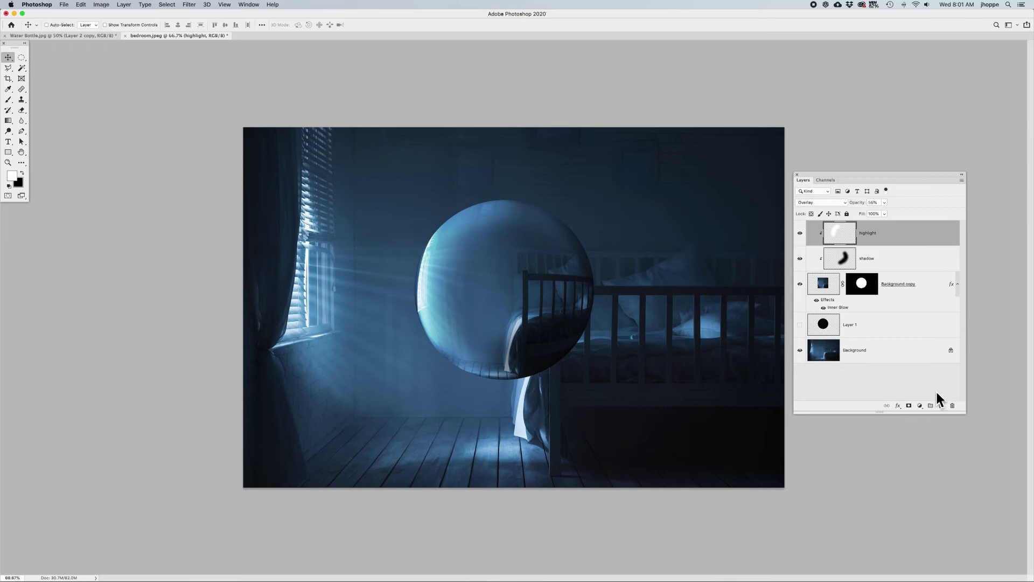
{"action": "left_click", "coordinate": [942, 405]}
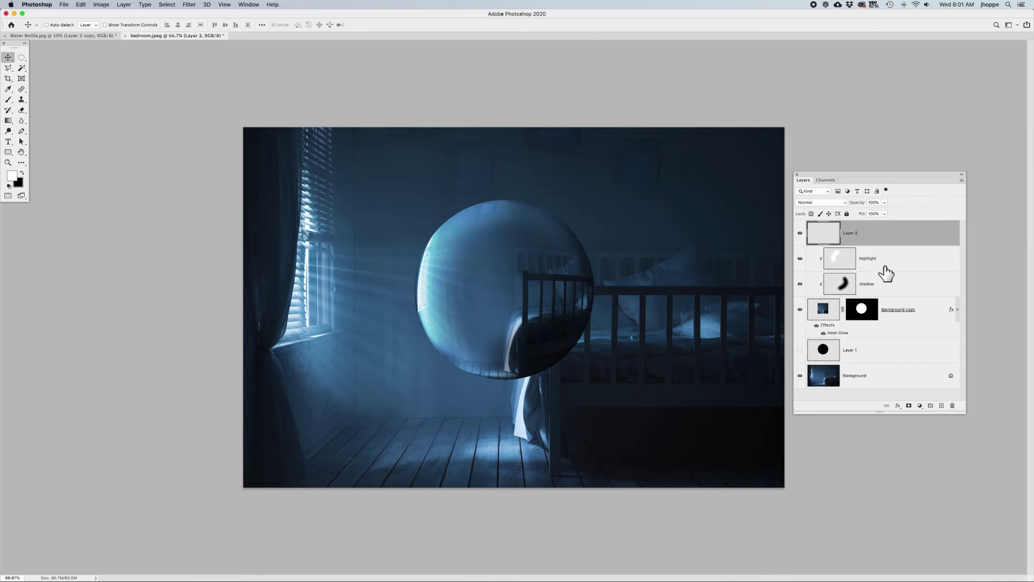
{"action": "left_click", "coordinate": [886, 241], "text": "alt"}
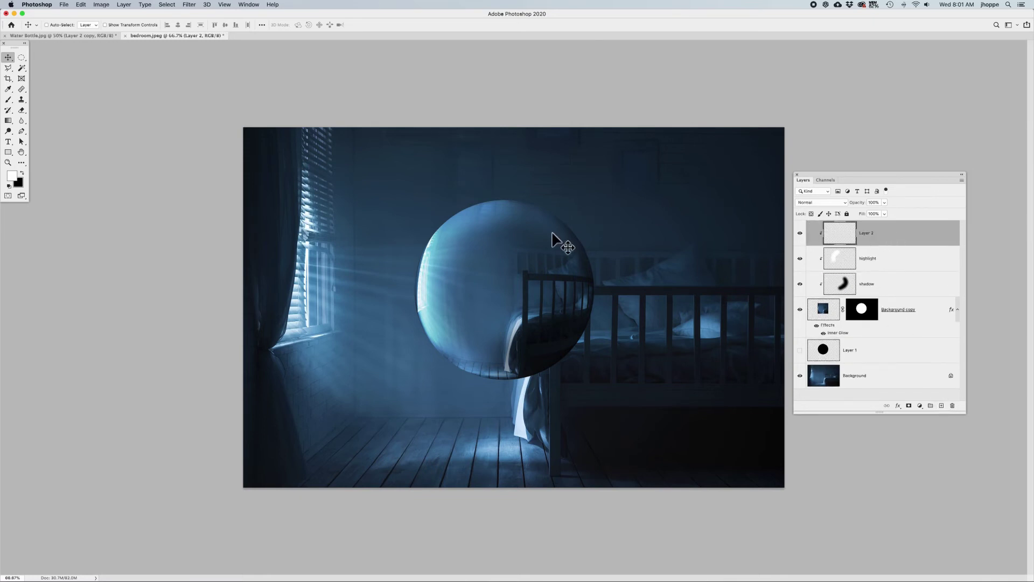
Paint faint white haze strokes over the sphere on Layer 2, with opacity lowered to 4%
{"action": "key", "text": "b"}
{"action": "left_click_drag", "start_coordinate": [552, 233], "coordinate": [550, 232]}
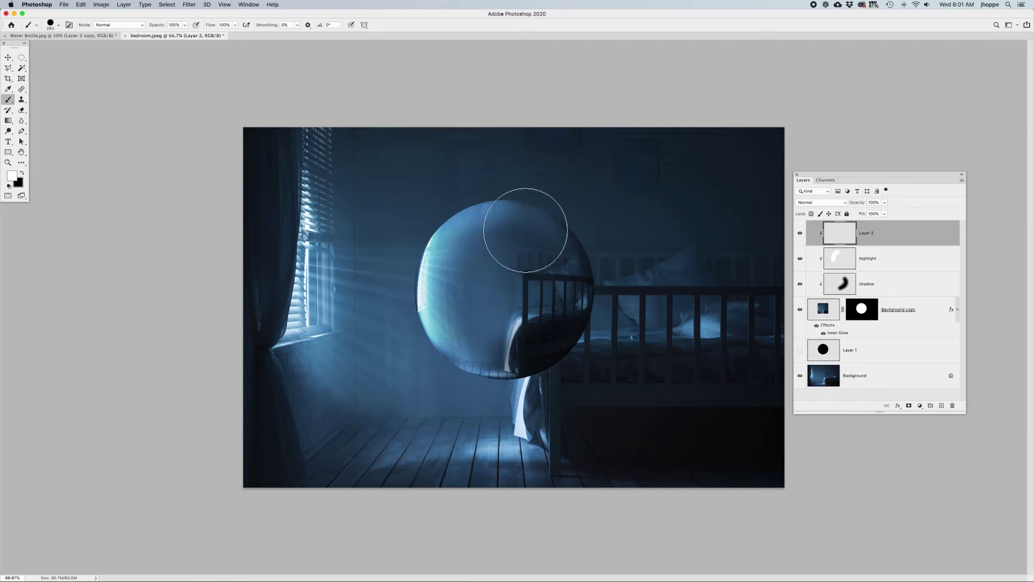
{"action": "key", "text": "bracketleft"}
{"action": "key", "text": "bracketleft"}
{"action": "key", "text": "bracketleft"}
{"action": "key", "text": "bracketleft"}
{"action": "key", "text": "bracketleft"}
{"action": "key", "text": "bracketleft"}
{"action": "key", "text": "bracketleft"}
{"action": "key", "text": "bracketleft"}
{"action": "left_click", "coordinate": [503, 225]}
{"action": "left_click_drag", "start_coordinate": [861, 205], "coordinate": [819, 200]}
{"action": "key", "text": "bracketright"}
{"action": "key", "text": "bracketright"}
{"action": "key", "text": "bracketright"}
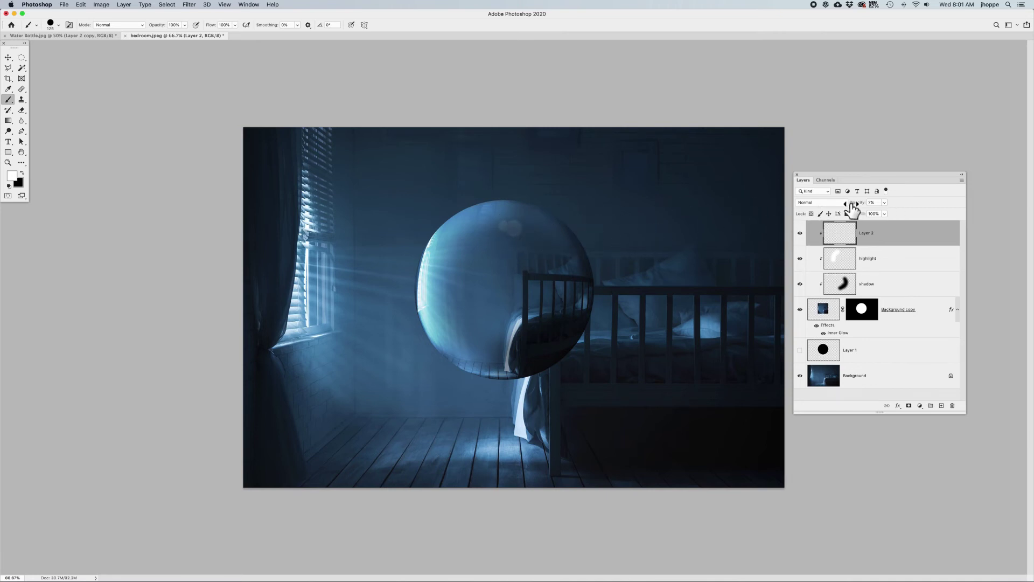
{"action": "left_click_drag", "start_coordinate": [851, 203], "coordinate": [854, 207]}
{"action": "mouse_move", "coordinate": [485, 231]}
{"action": "left_mouse_down"}
{"action": "mouse_move", "coordinate": [507, 225]}
{"action": "mouse_move", "coordinate": [565, 253]}
{"action": "mouse_move", "coordinate": [466, 292]}
{"action": "mouse_move", "coordinate": [416, 333]}
{"action": "left_mouse_up"}
Apply a 3.8-pixel Gaussian blur to Layer 2's strokes, then add a new empty layer on top
{"action": "left_click", "coordinate": [189, 5]}
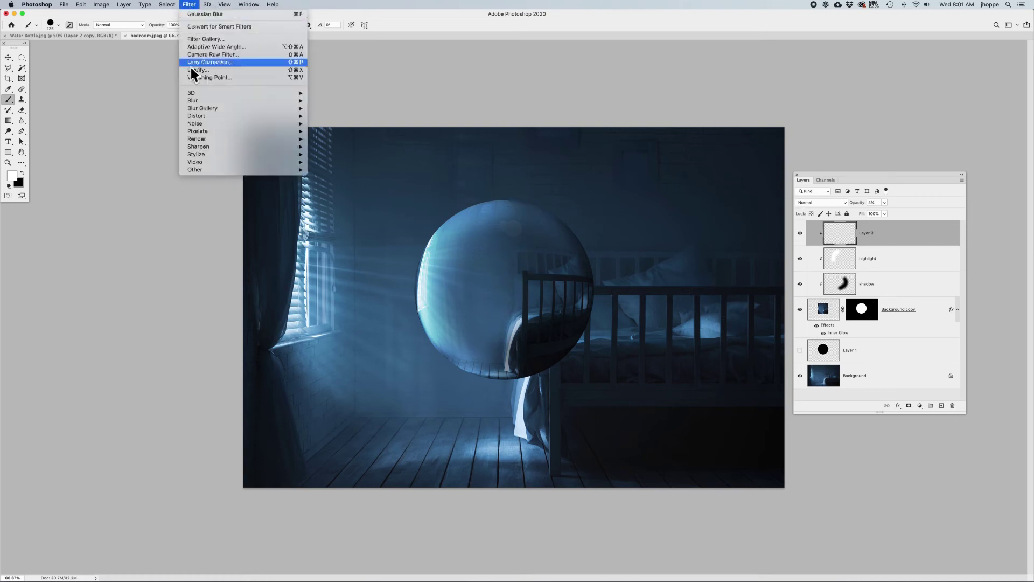
{"action": "mouse_move", "coordinate": [197, 101]}
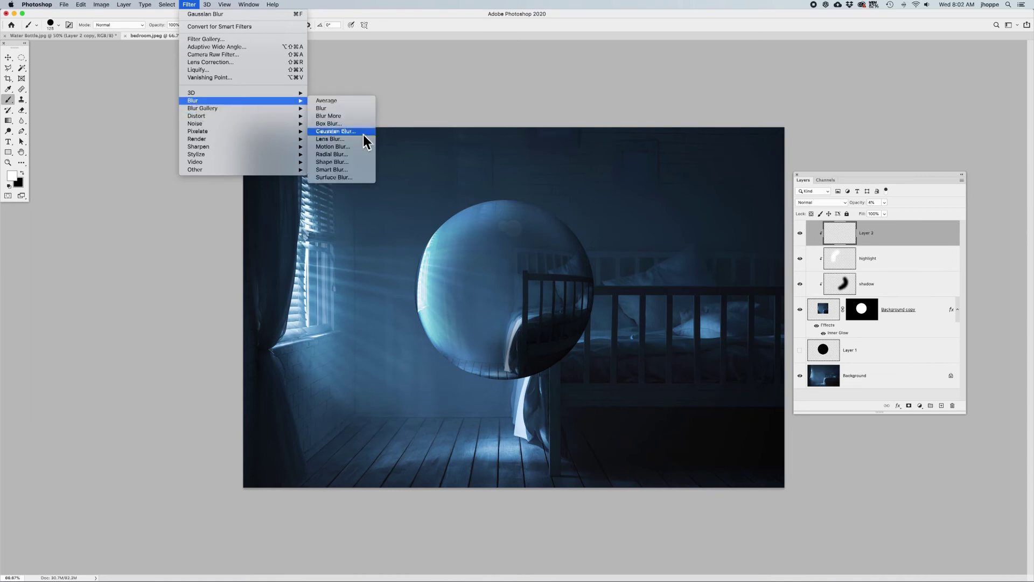
{"action": "left_click", "coordinate": [360, 132]}
{"action": "left_click_drag", "start_coordinate": [550, 210], "coordinate": [615, 186]}
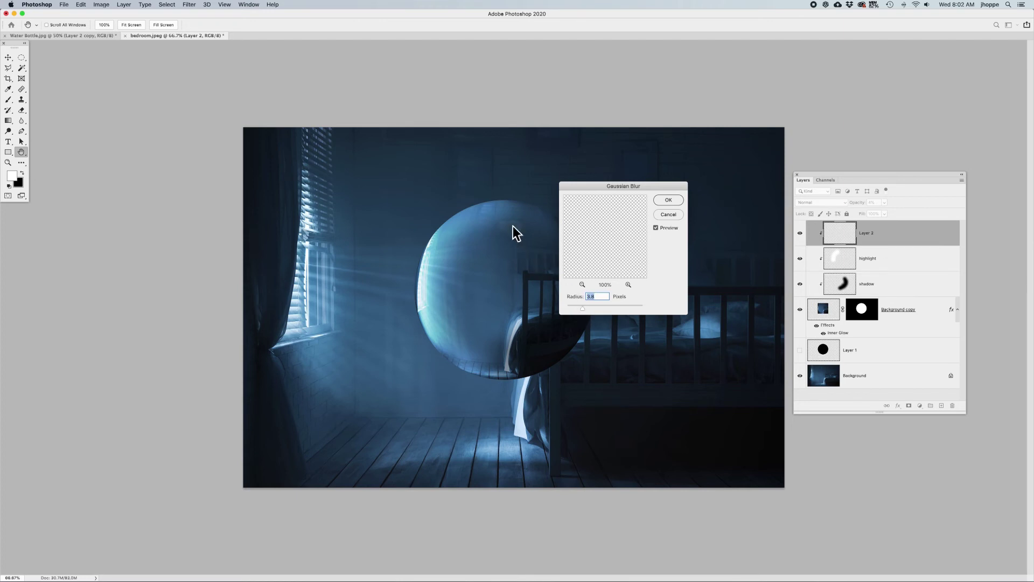
{"action": "key", "text": "Up"}
{"action": "left_click", "coordinate": [667, 200]}
{"action": "key", "text": "b"}
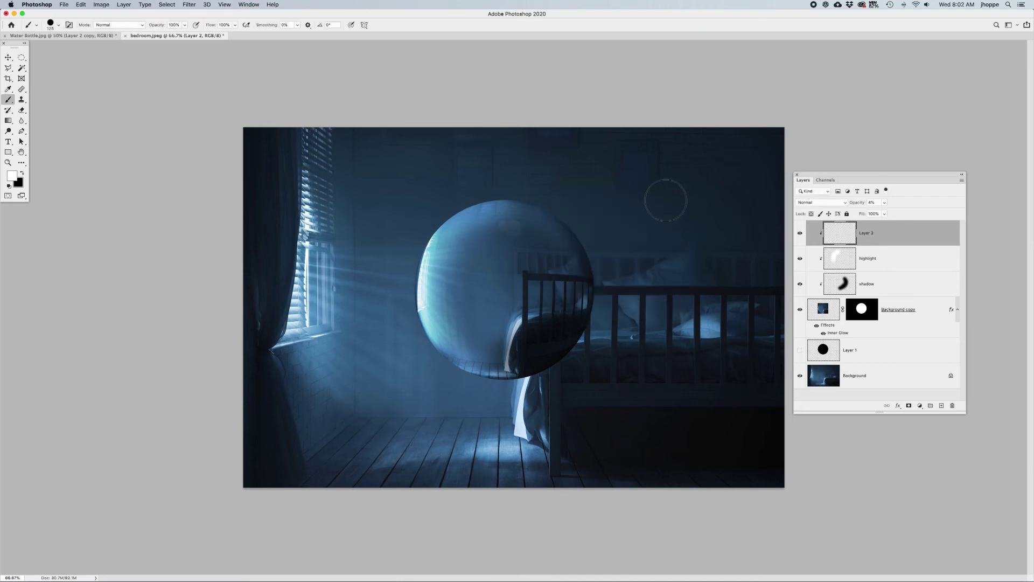
{"action": "left_click", "coordinate": [941, 406]}
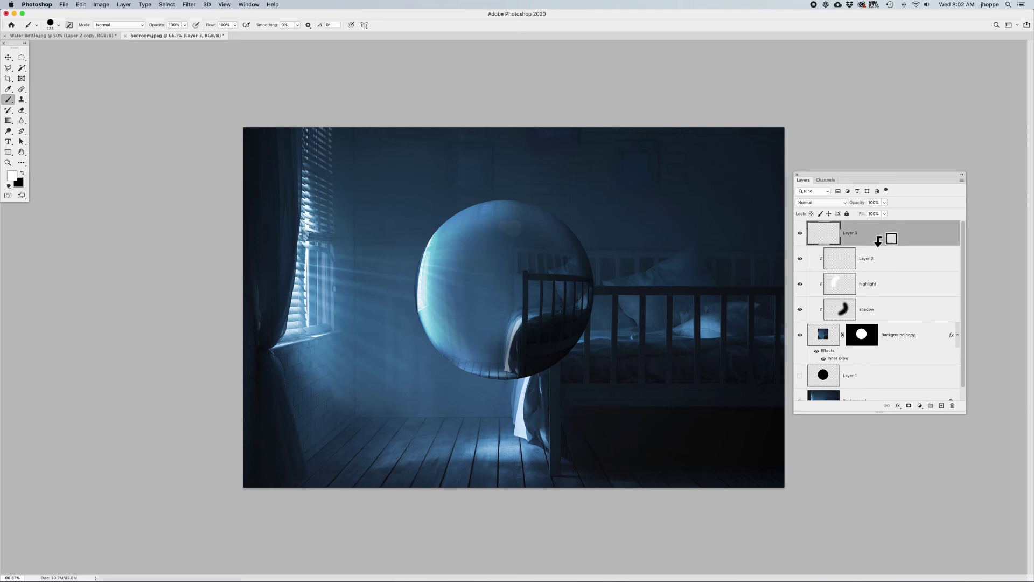
Clip Layer 3 to Layer 2, paint a white band across the lower sphere, and blur it at radius 31.7
{"action": "left_click", "coordinate": [879, 240], "text": "alt"}
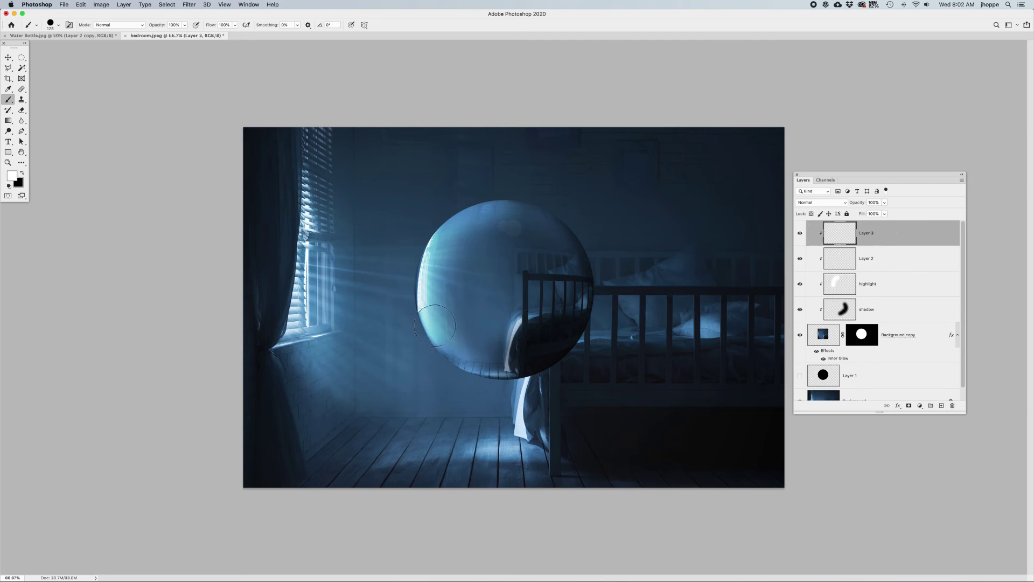
{"action": "mouse_move", "coordinate": [424, 321]}
{"action": "left_mouse_down"}
{"action": "mouse_move", "coordinate": [492, 345]}
{"action": "mouse_move", "coordinate": [595, 331]}
{"action": "left_mouse_up"}
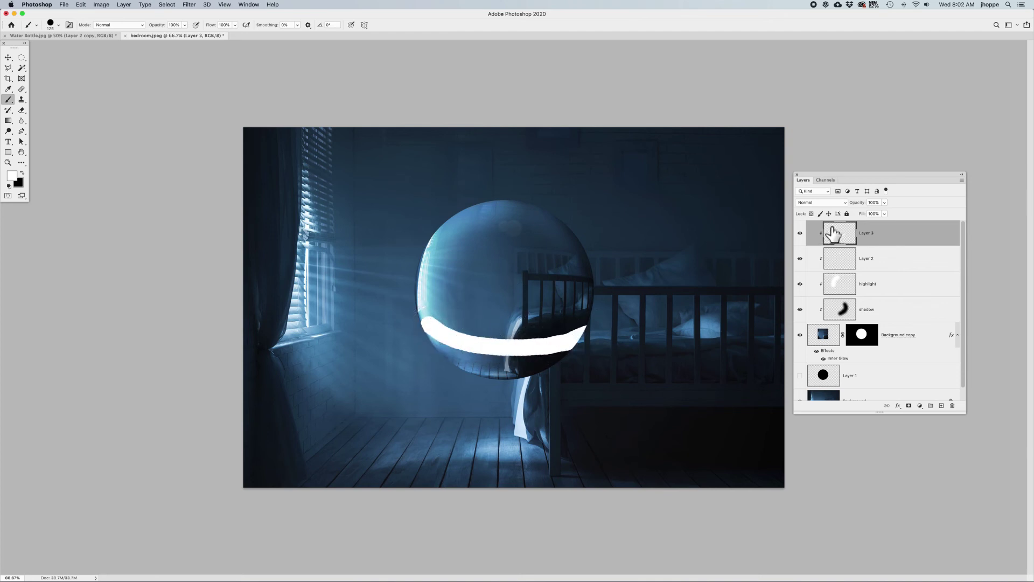
{"action": "left_click", "coordinate": [189, 4]}
{"action": "mouse_move", "coordinate": [235, 102]}
{"action": "left_click", "coordinate": [345, 131]}
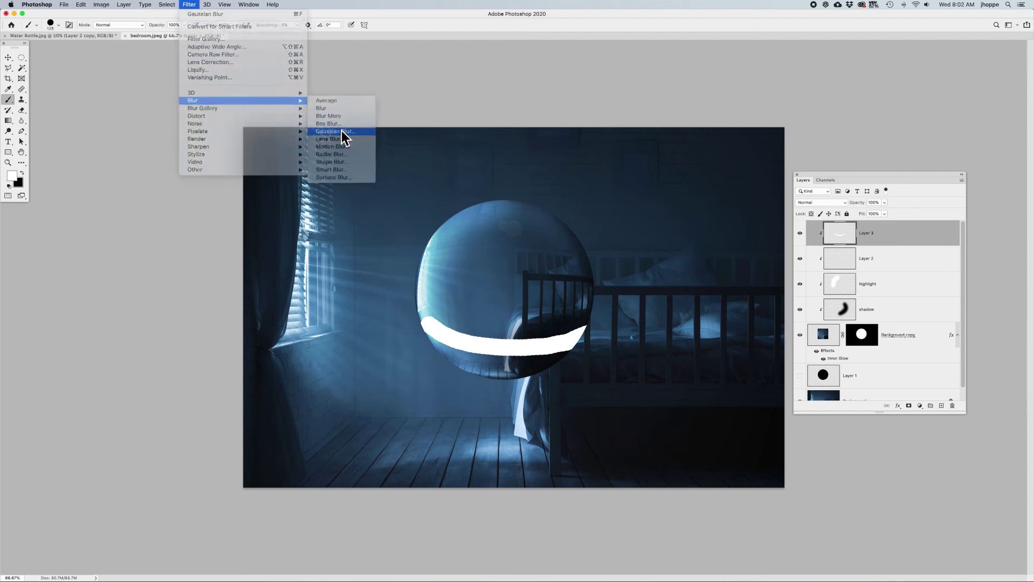
{"action": "left_click_drag", "start_coordinate": [584, 305], "coordinate": [570, 308]}
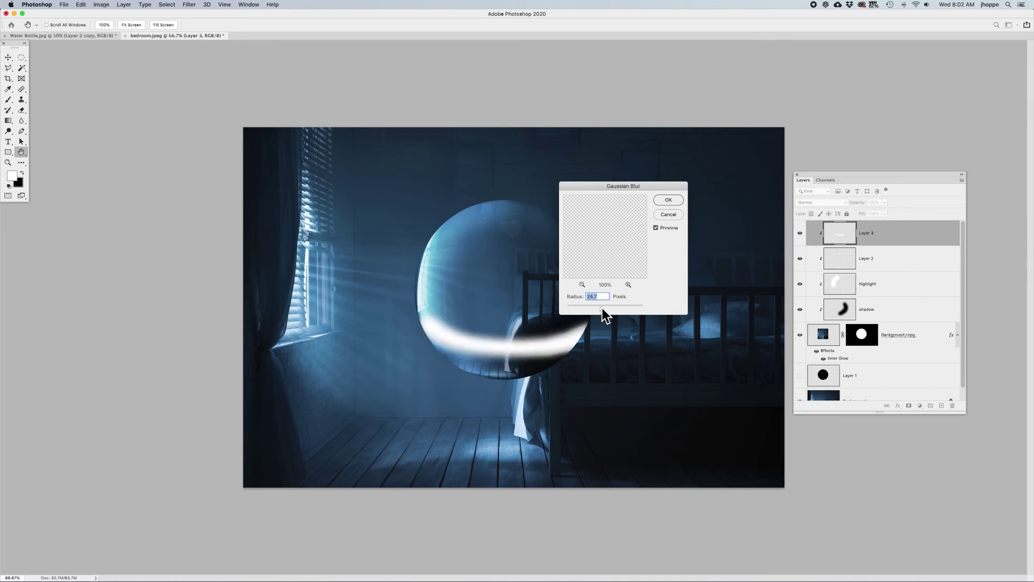
{"action": "left_click_drag", "start_coordinate": [602, 308], "coordinate": [603, 308]}
{"action": "left_click", "coordinate": [667, 200]}
Set Layer 3 to Soft Light blend mode and lower its opacity to 41%
{"action": "key", "text": "b"}
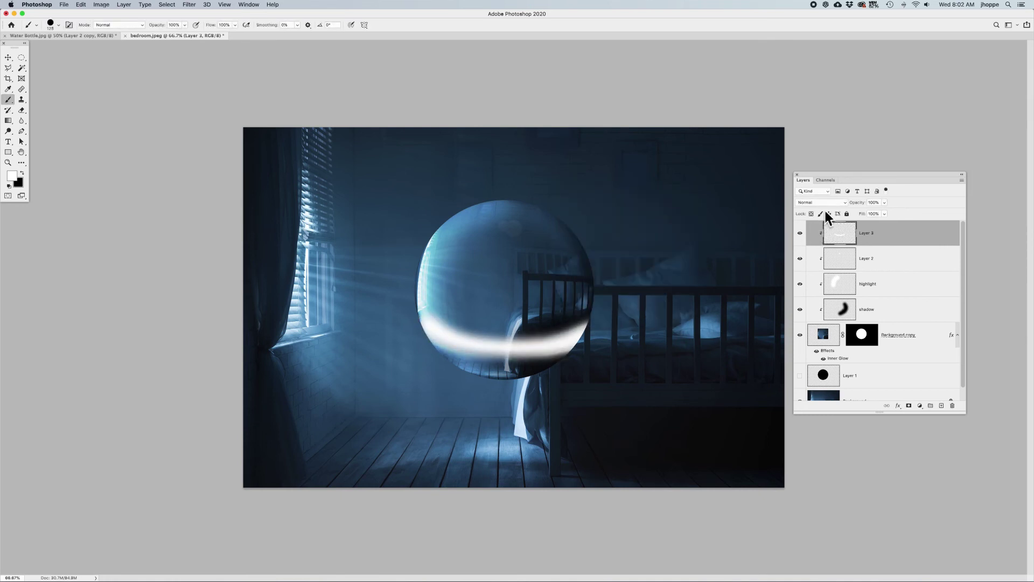
{"action": "left_click", "coordinate": [821, 203]}
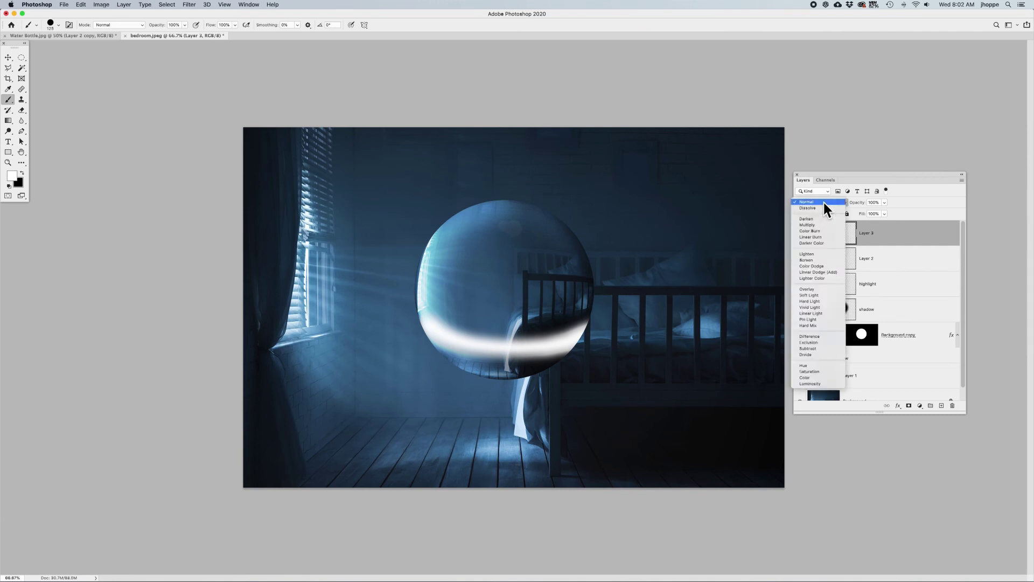
{"action": "left_click", "coordinate": [829, 294]}
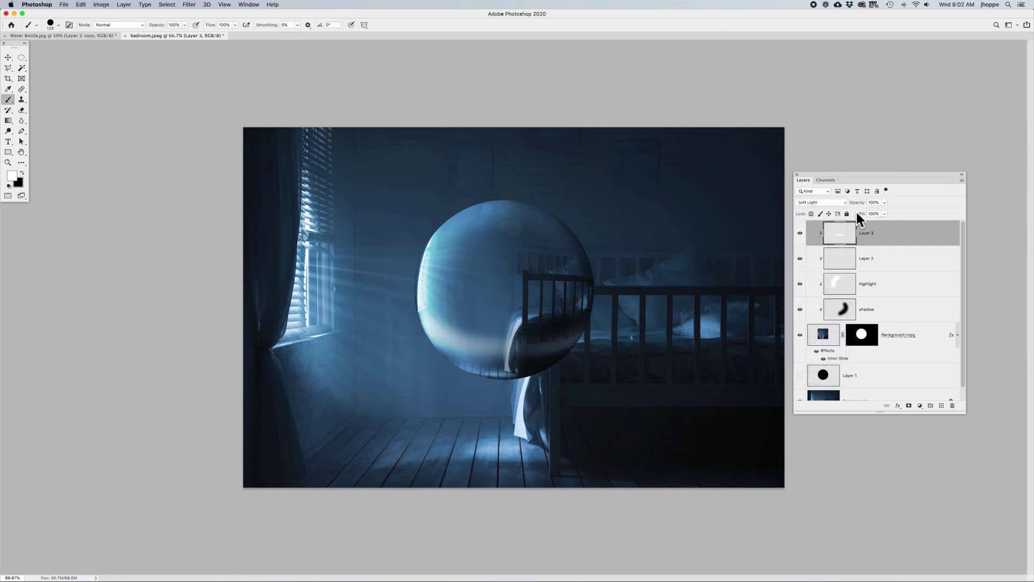
{"action": "left_click_drag", "start_coordinate": [853, 206], "coordinate": [844, 205]}
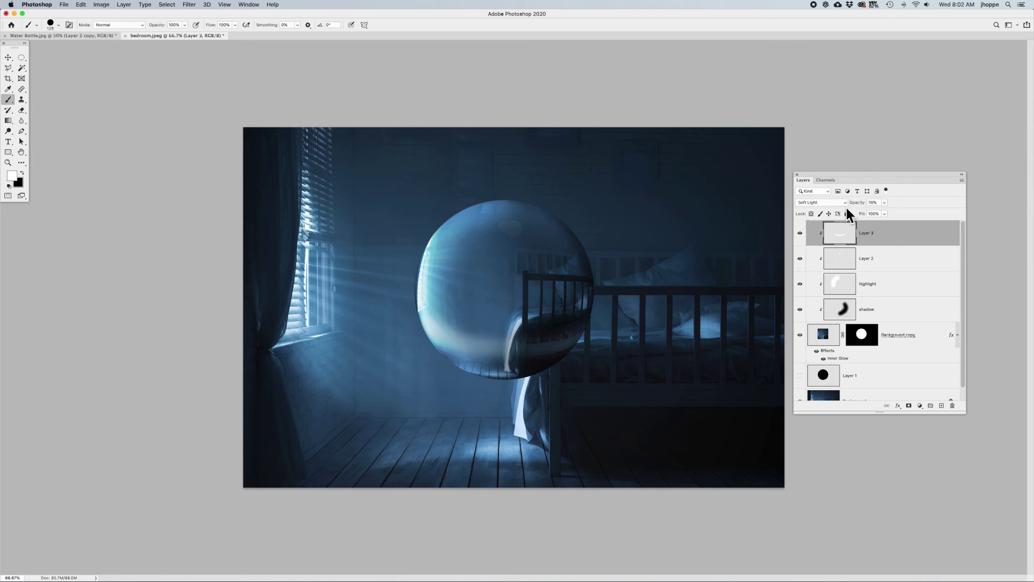
{"action": "left_click_drag", "start_coordinate": [857, 207], "coordinate": [849, 207]}
{"action": "left_click_drag", "start_coordinate": [863, 205], "coordinate": [851, 204]}
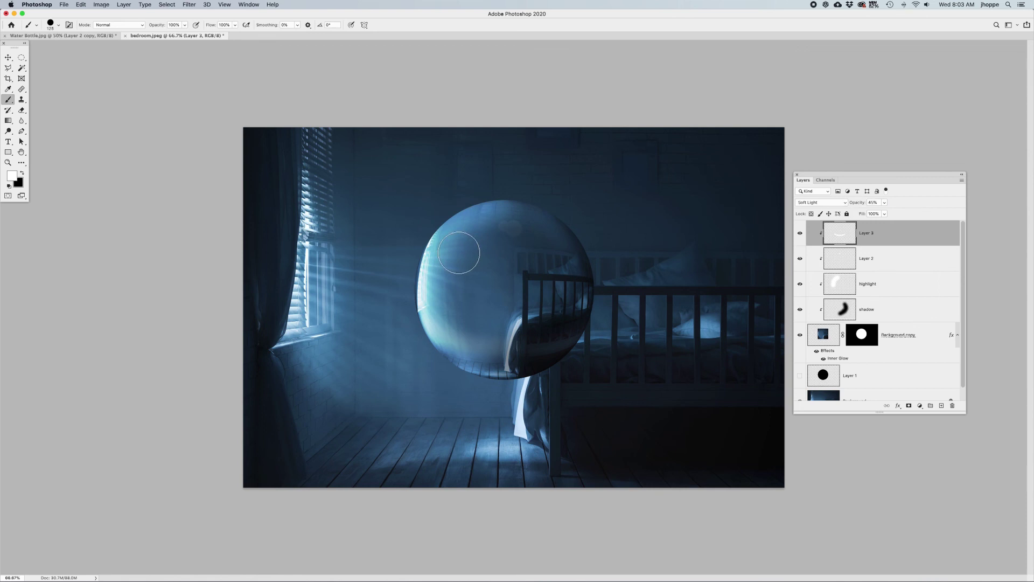